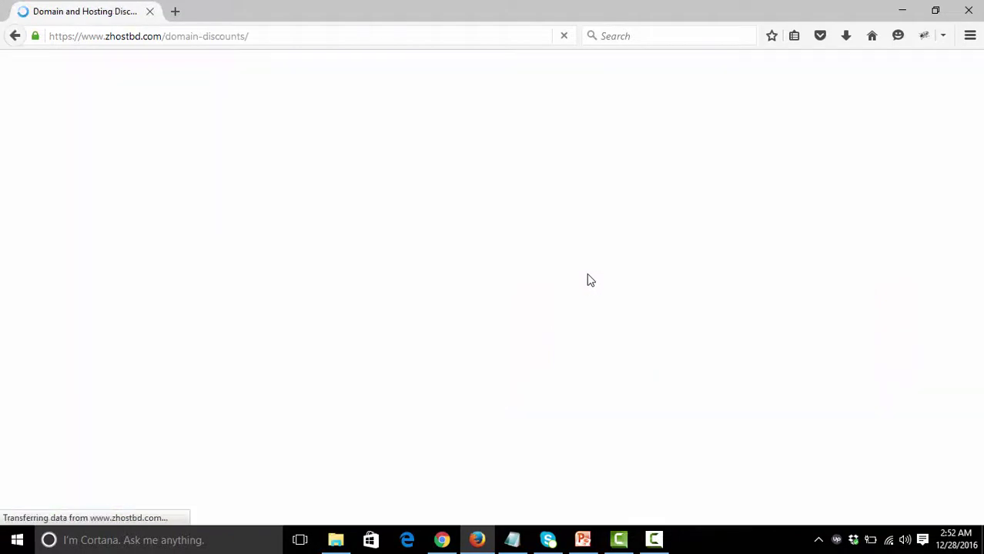
scroll(587, 280, down, 3)
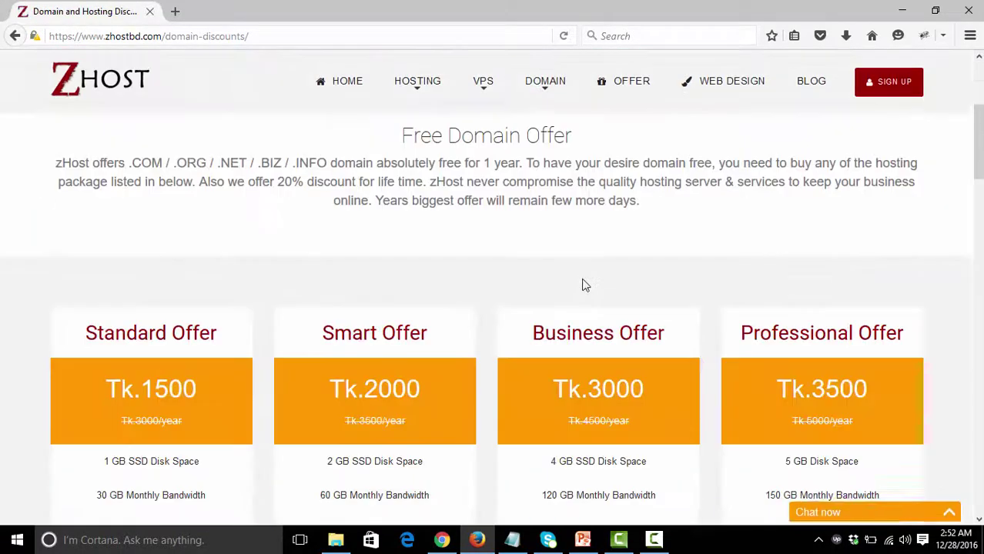
scroll(531, 308, down, 2)
scroll(522, 311, down, 1)
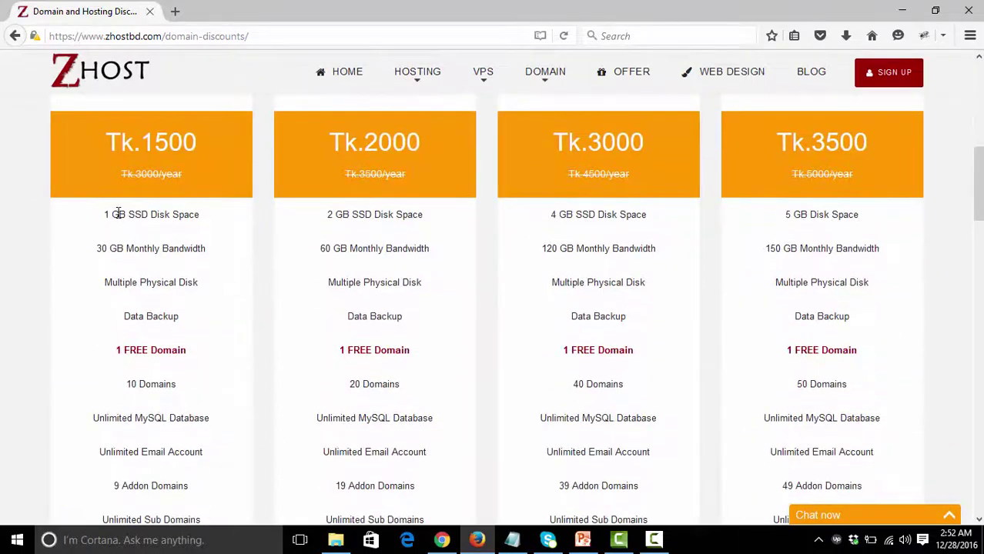
scroll(180, 254, up, 1)
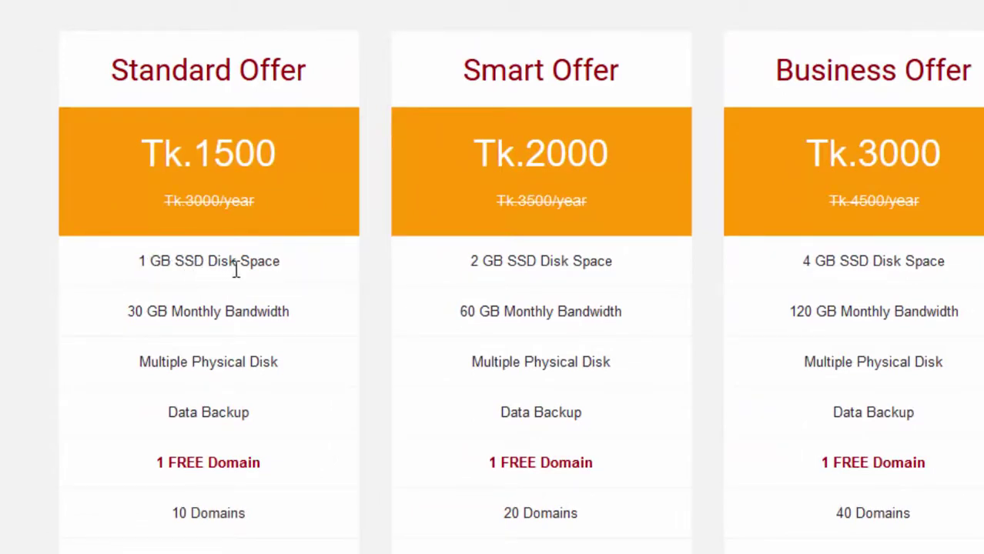
scroll(254, 284, down, 1)
scroll(260, 286, up, 1)
scroll(260, 289, down, 4)
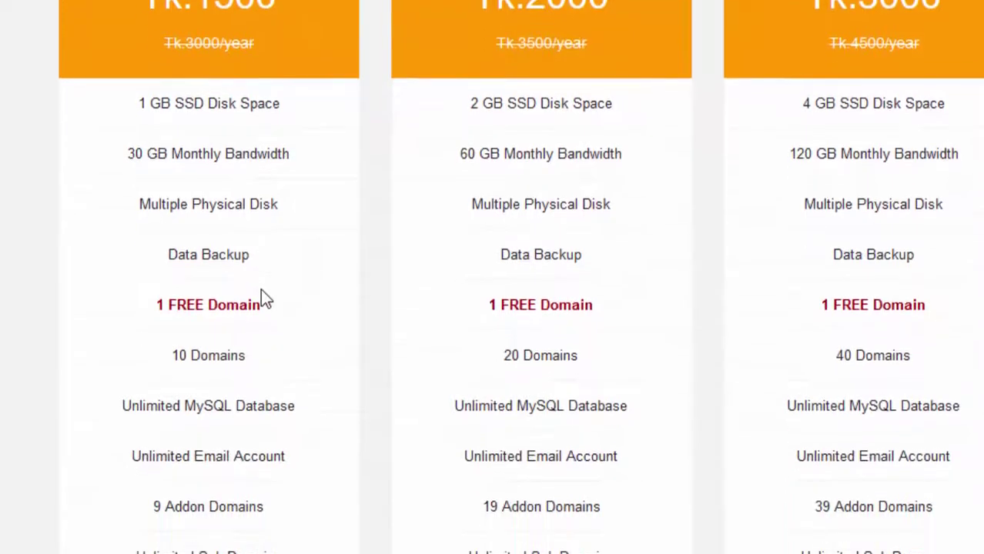
scroll(262, 297, down, 4)
scroll(188, 189, up, 2)
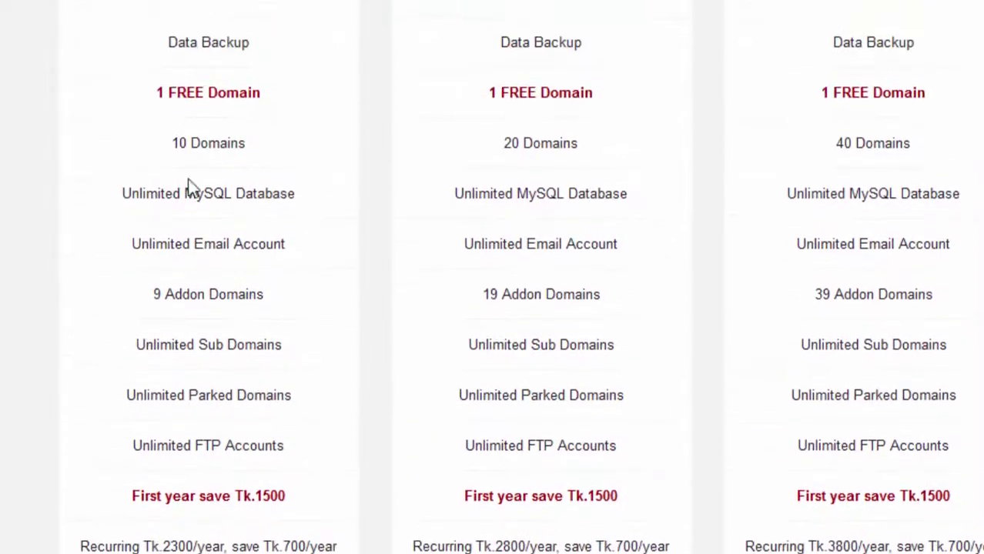
scroll(322, 321, down, 3)
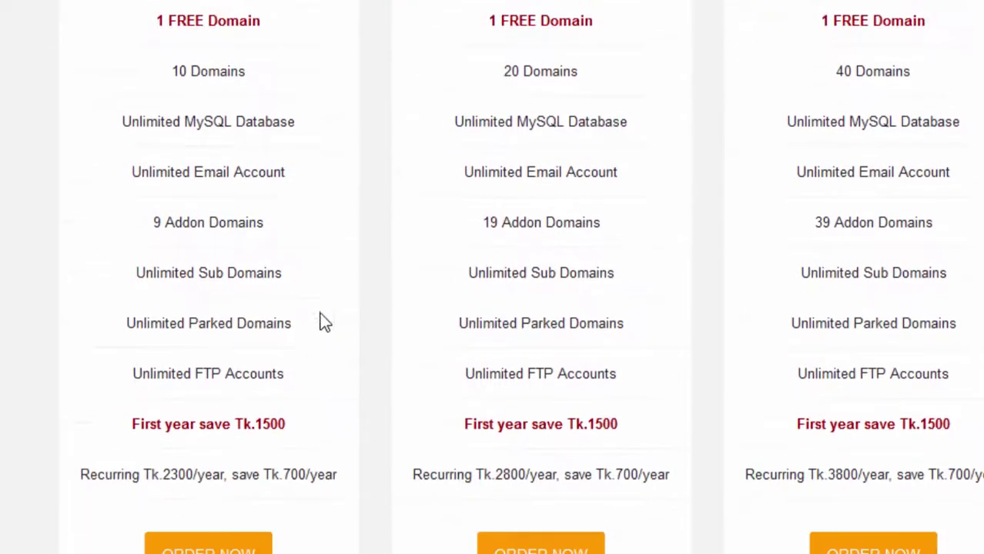
scroll(981, 355, down, 4)
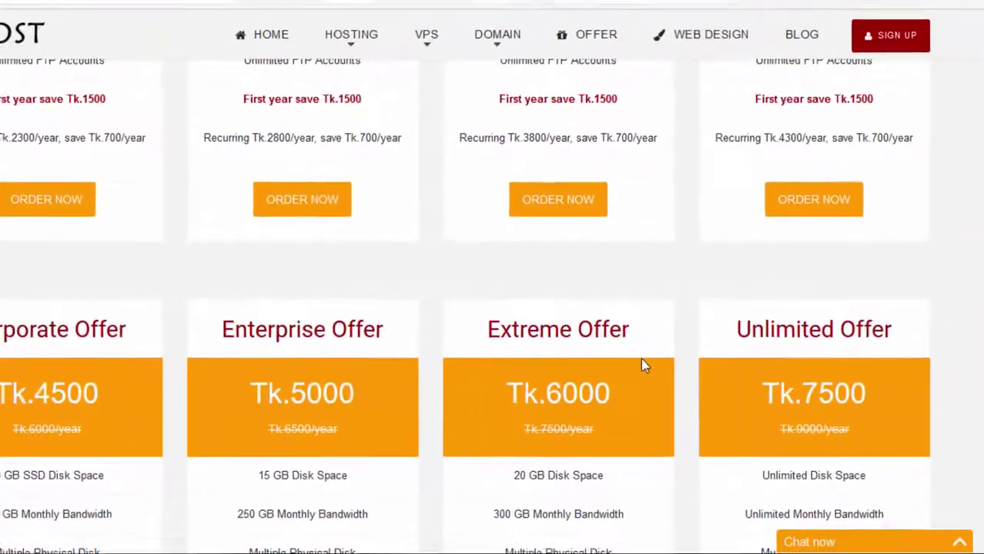
scroll(630, 362, down, 3)
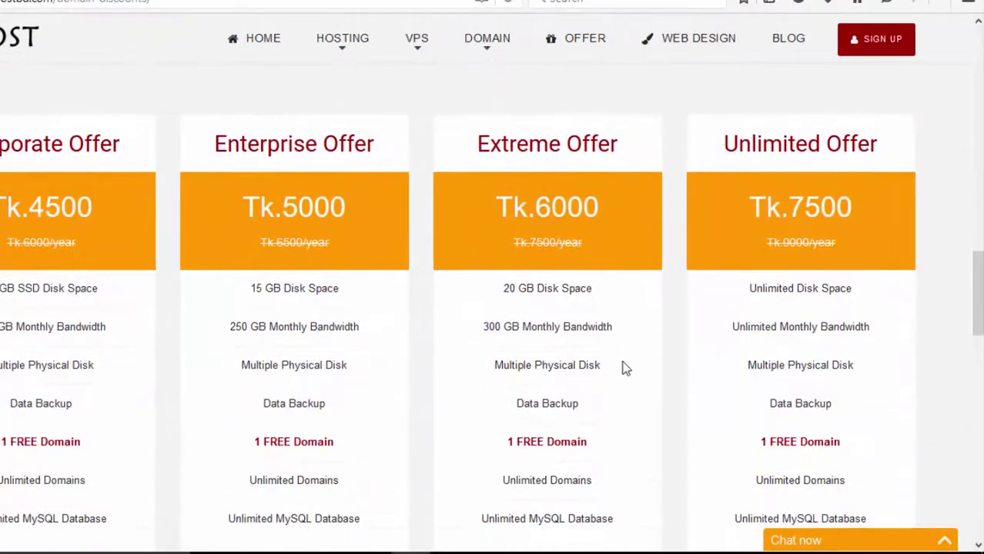
scroll(625, 368, up, 12)
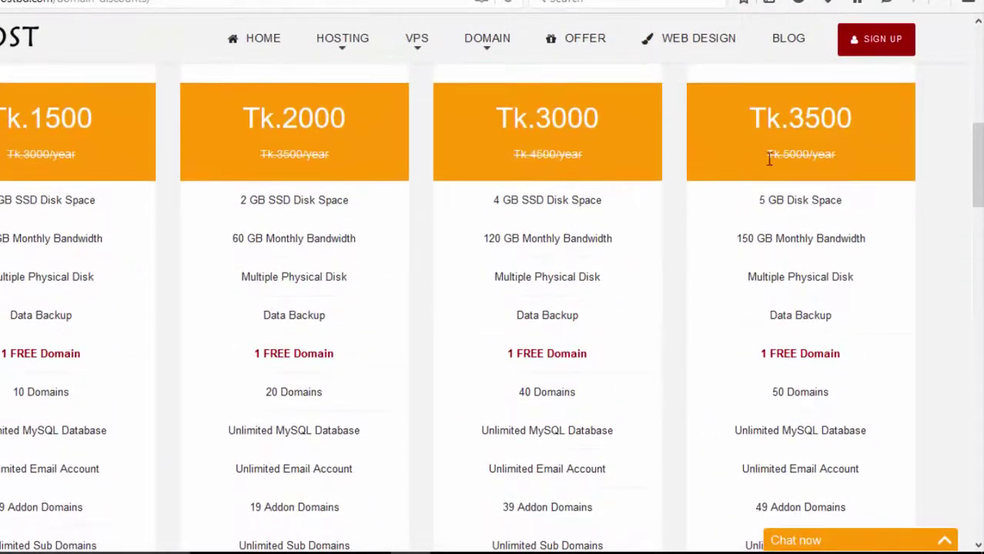
scroll(750, 210, up, 2)
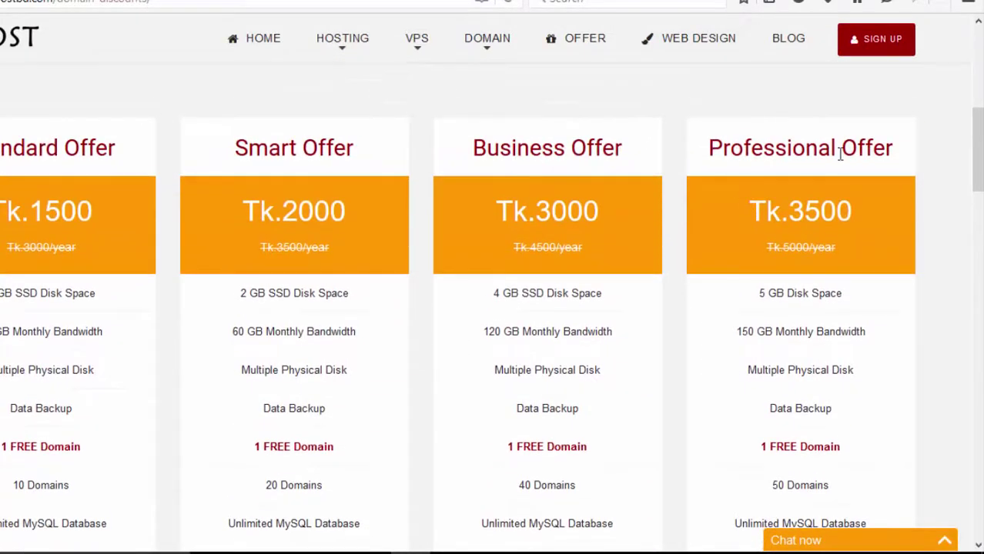
scroll(814, 307, down, 6)
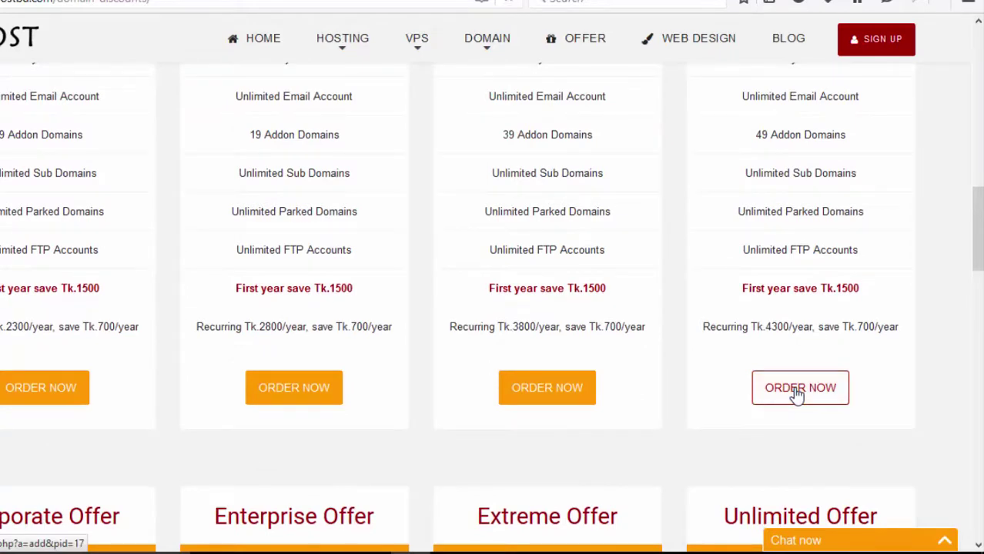
- Start an order for the Professional Offer plan and focus the www domain box
click(798, 389)
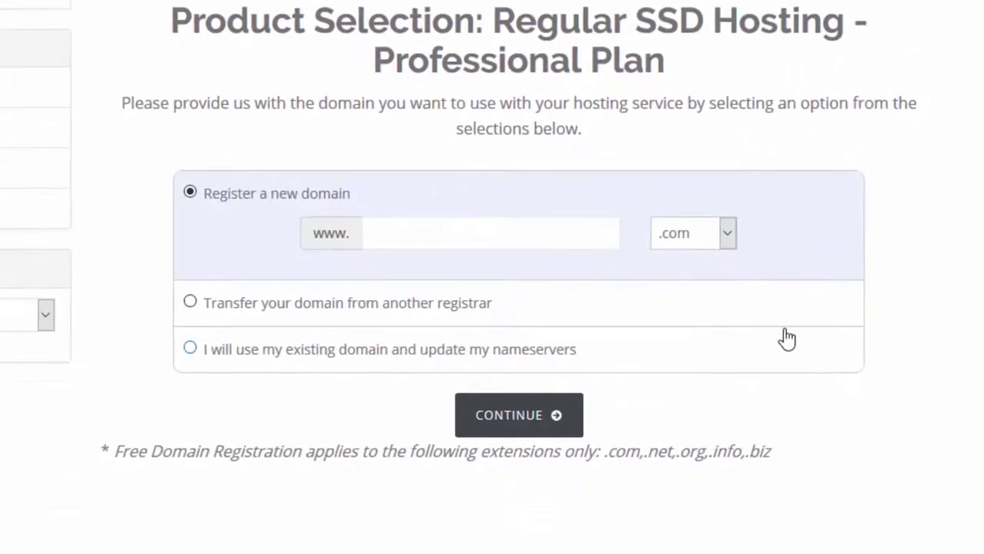
click(417, 238)
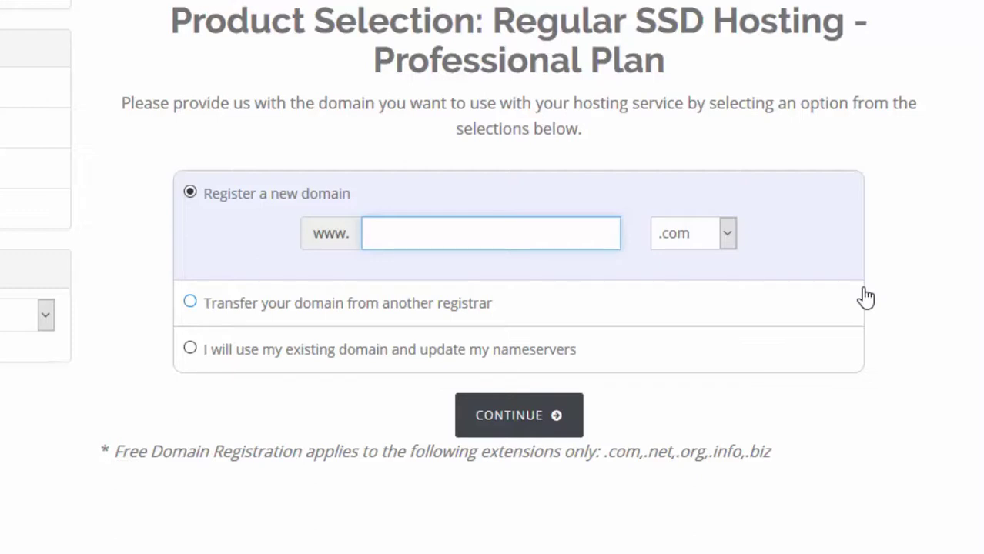
- Check whether bdshoppers.com is available as the new domain
text(bdshoppers)
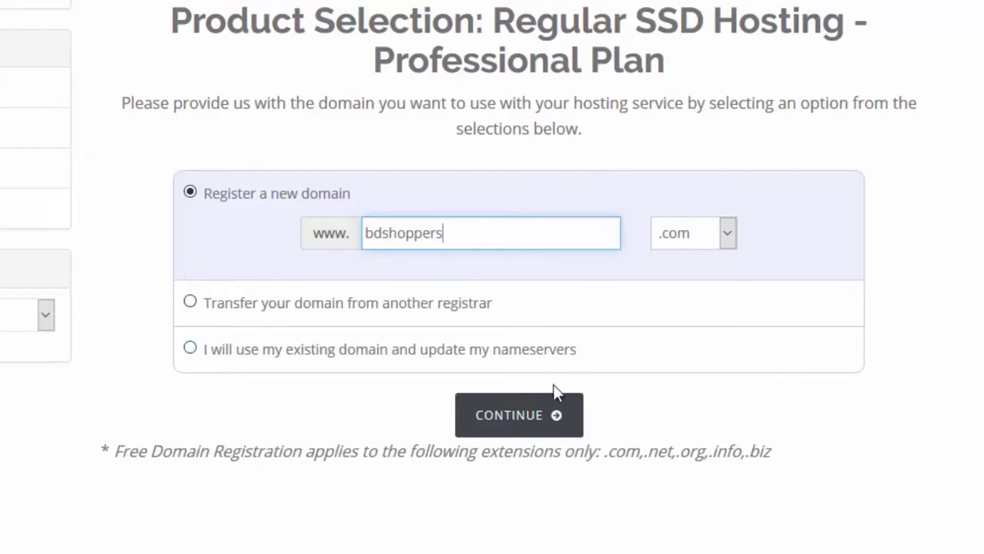
click(554, 414)
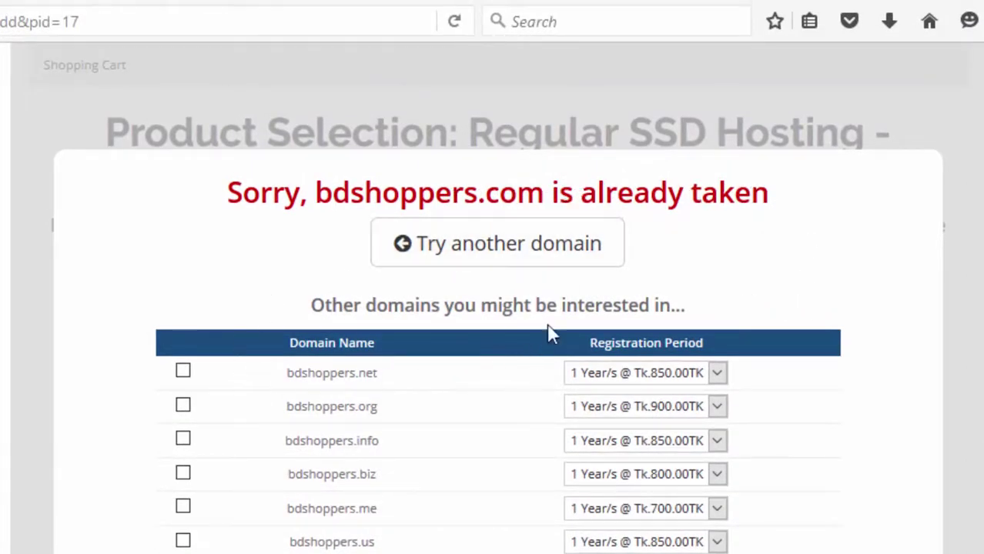
- Replace the taken name with allbanglashop and check allbanglashop.com availability
click(512, 256)
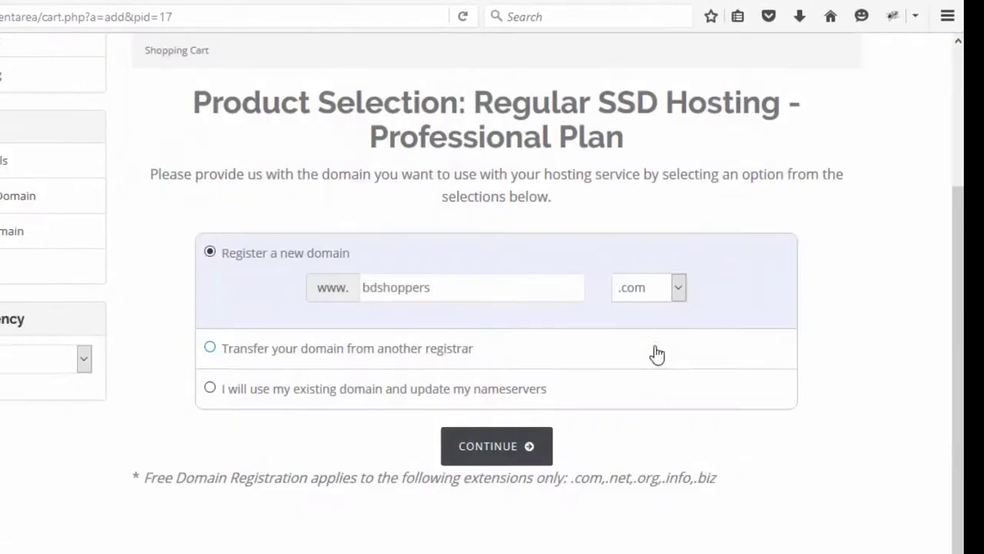
double_click(378, 290)
text(allbanglashop)
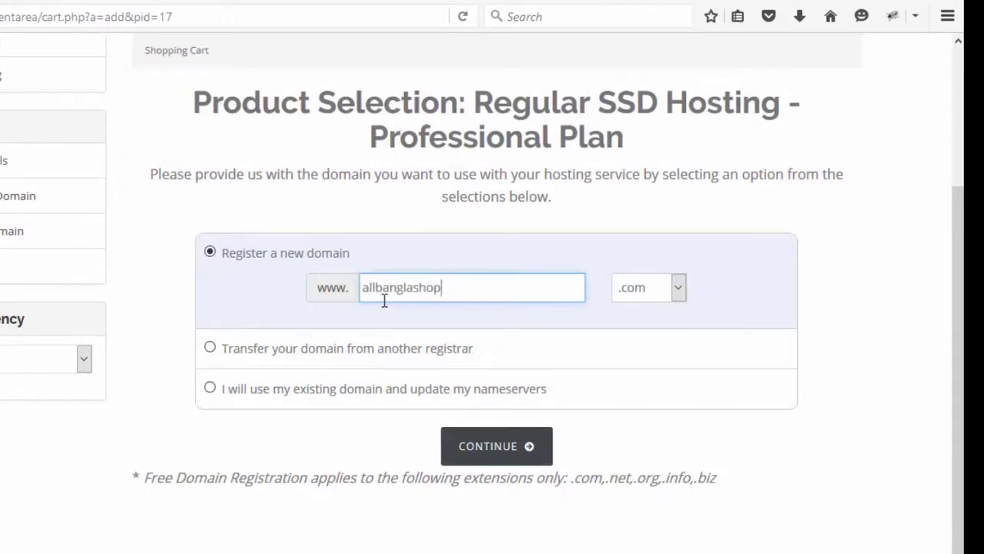
click(525, 447)
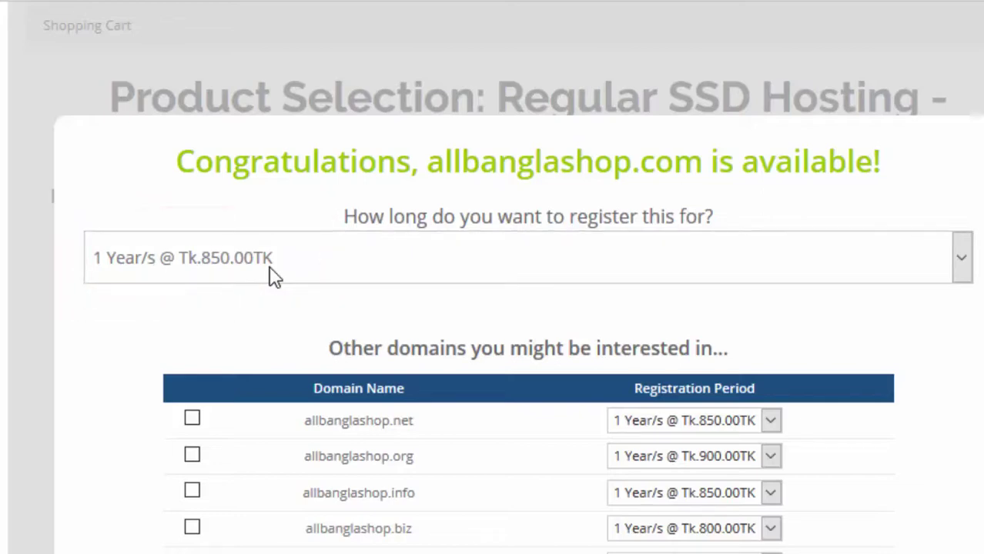
- Scroll through the domain results and cart review down to the Your Details form
scroll(873, 324, down, 5)
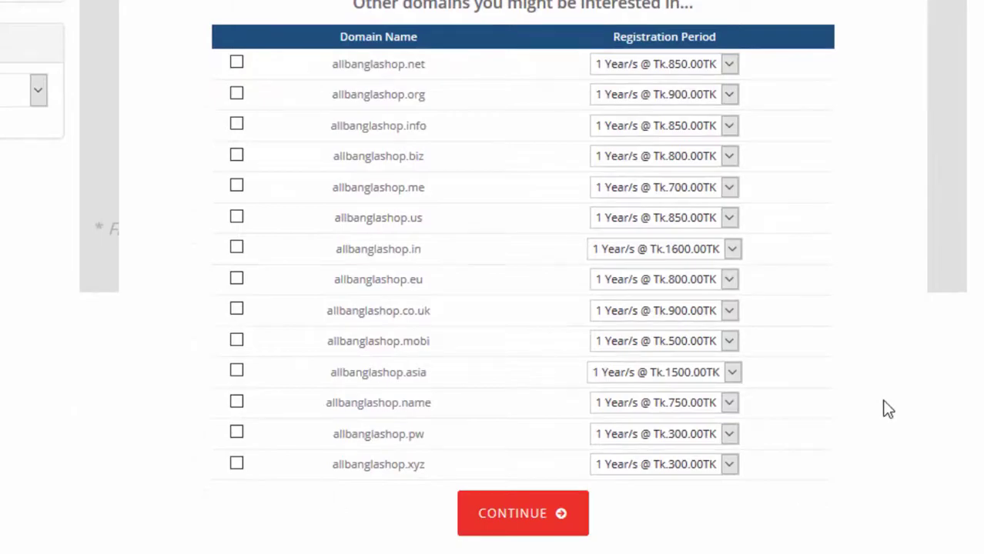
scroll(901, 366, down, 3)
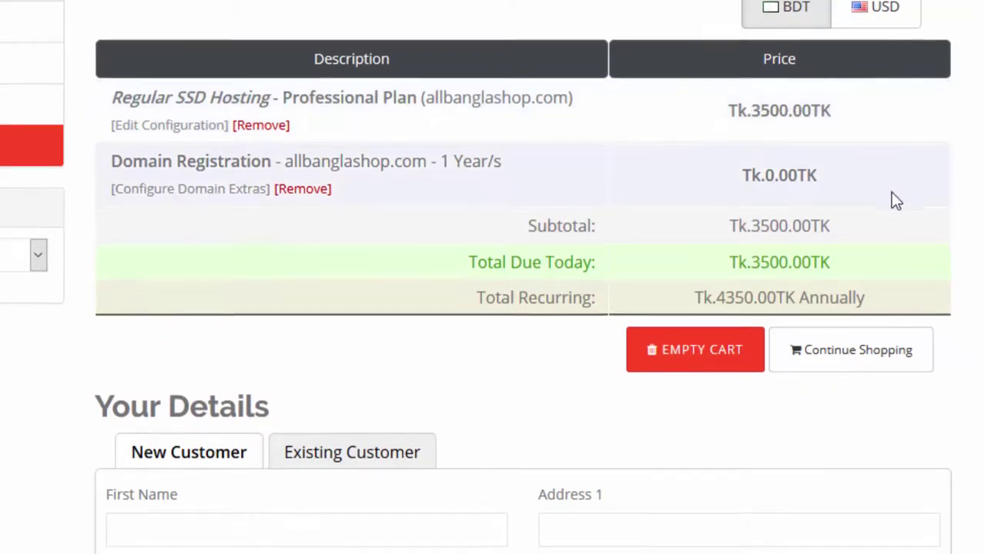
scroll(890, 191, down, 2)
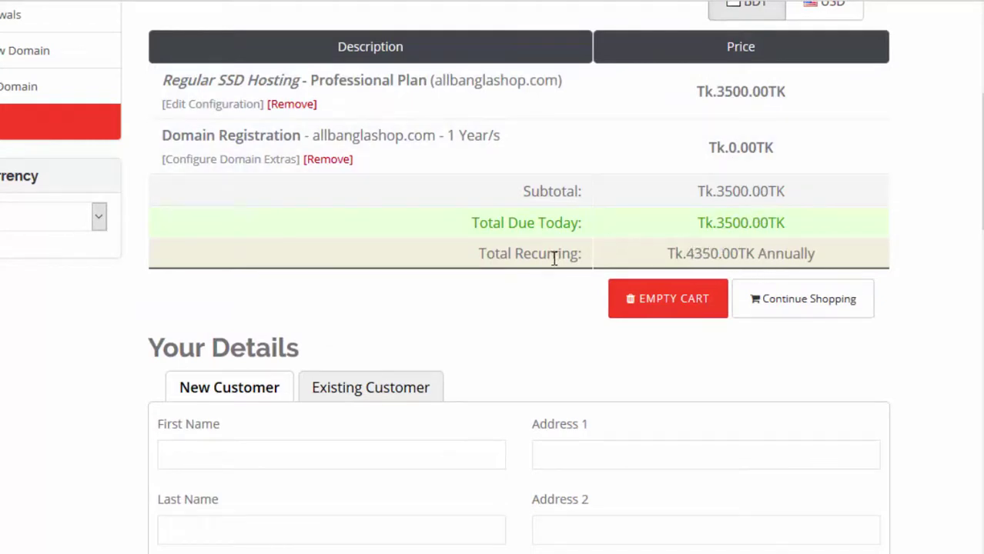
scroll(554, 258, down, 1)
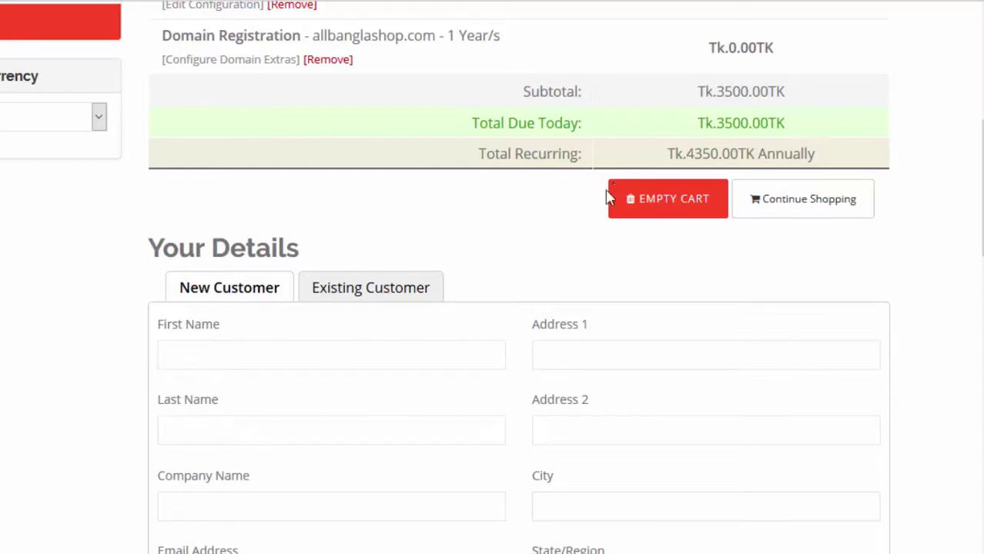
scroll(478, 222, up, 1)
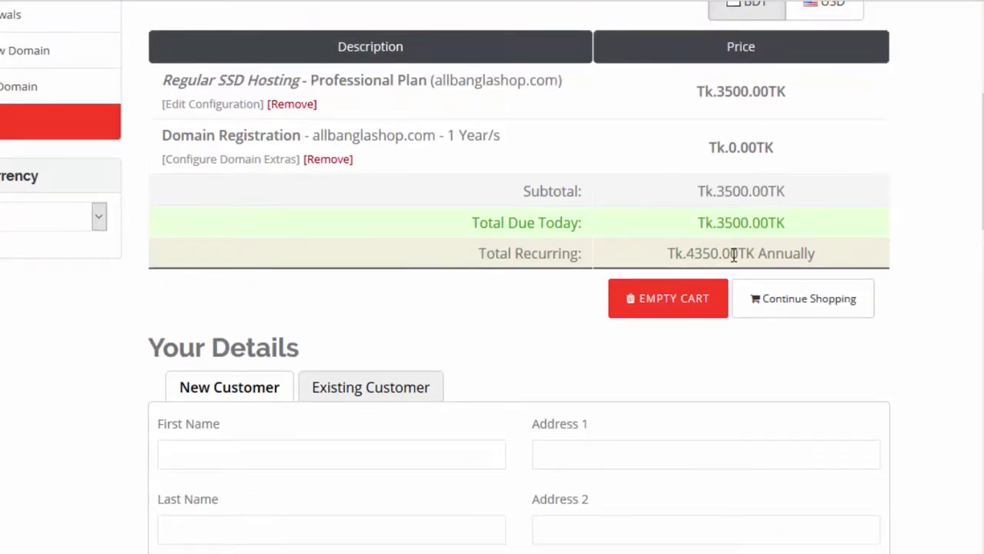
scroll(327, 351, down, 3)
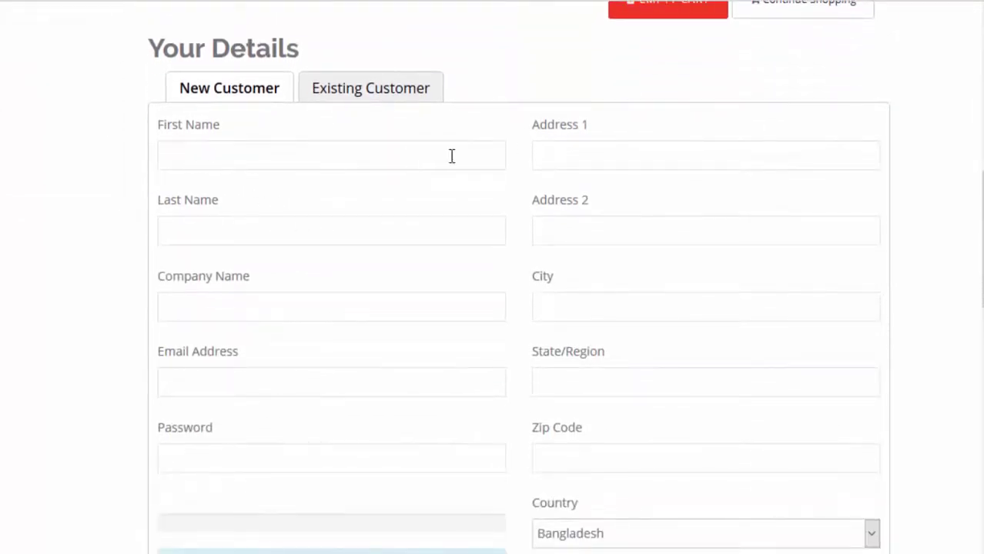
- Look at the Existing Customer login form, then return to New Customer registration
scroll(633, 410, down, 2)
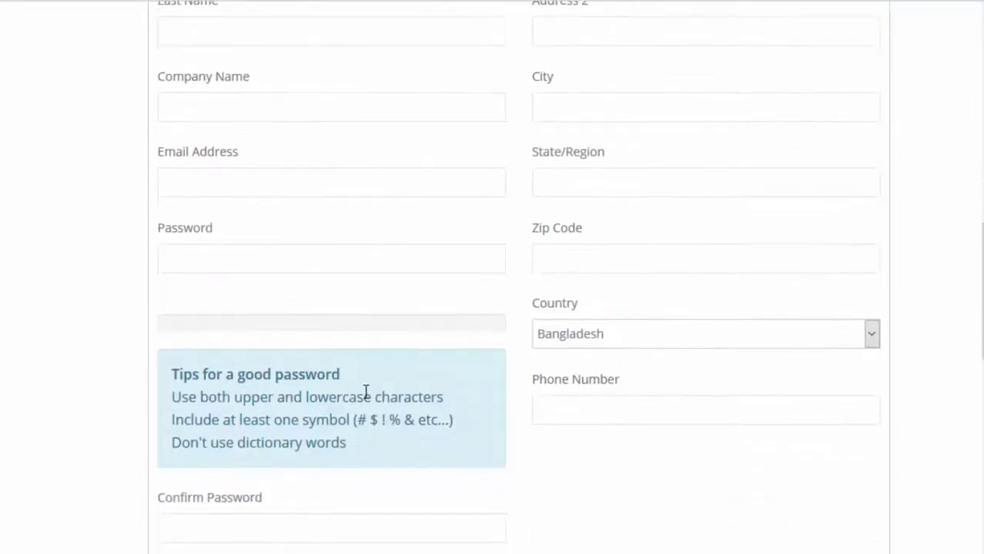
scroll(366, 393, up, 3)
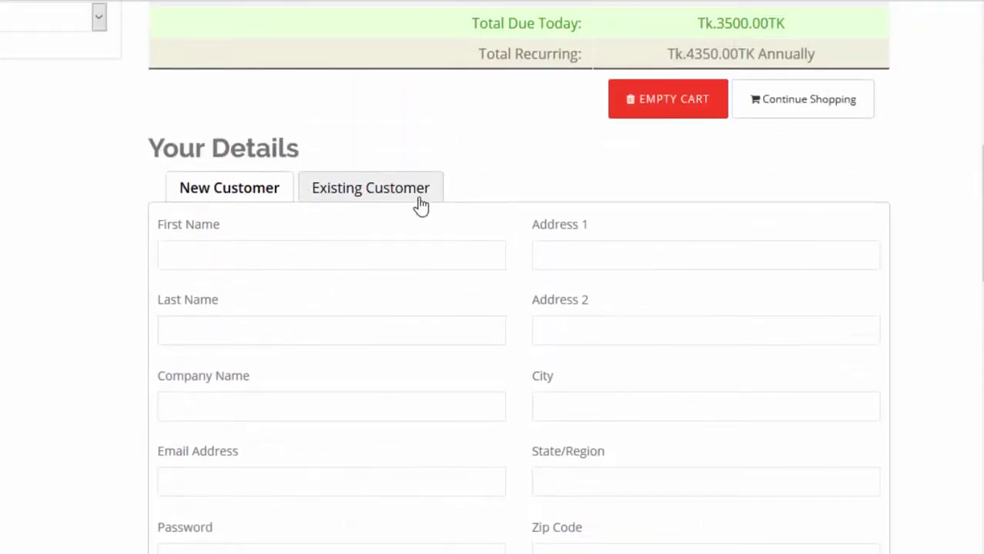
click(420, 202)
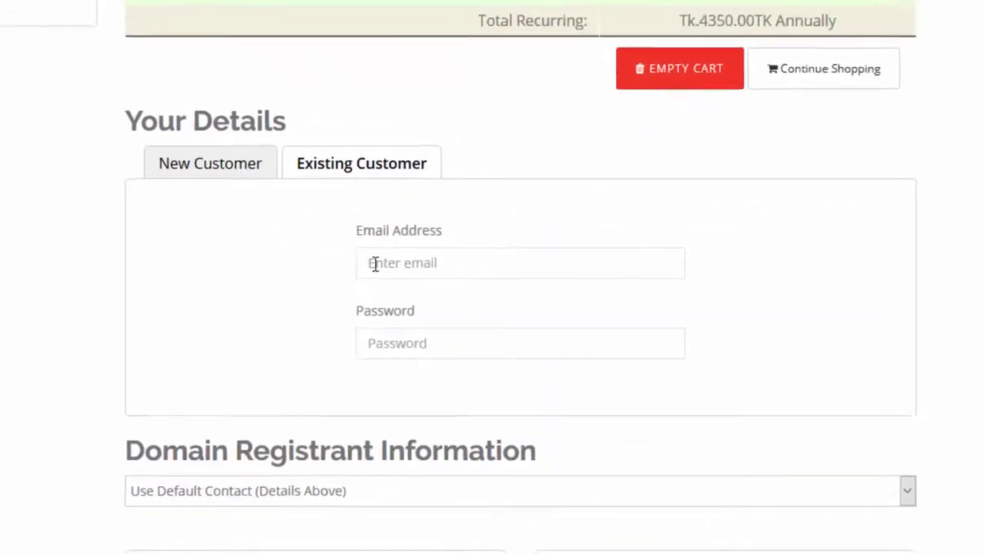
click(375, 264)
click(383, 342)
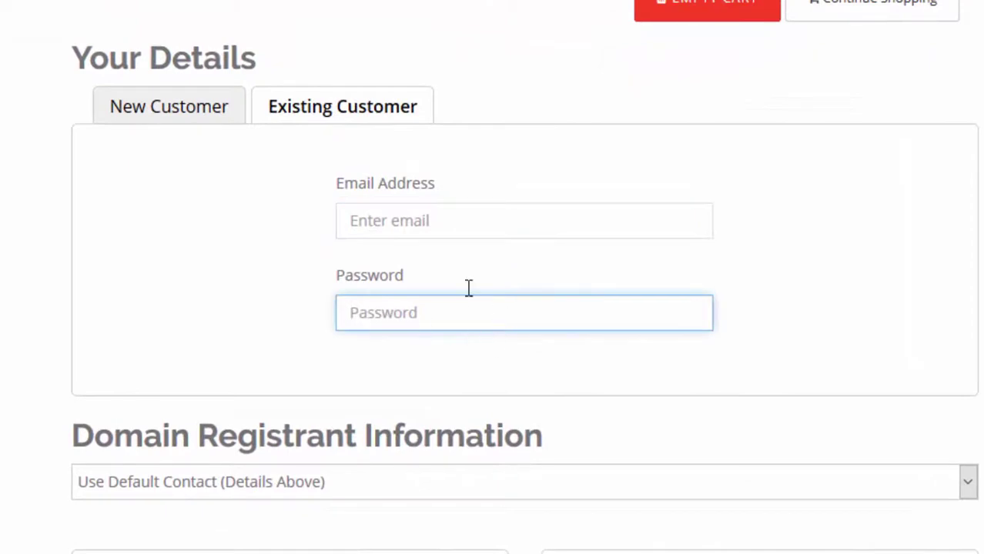
click(204, 112)
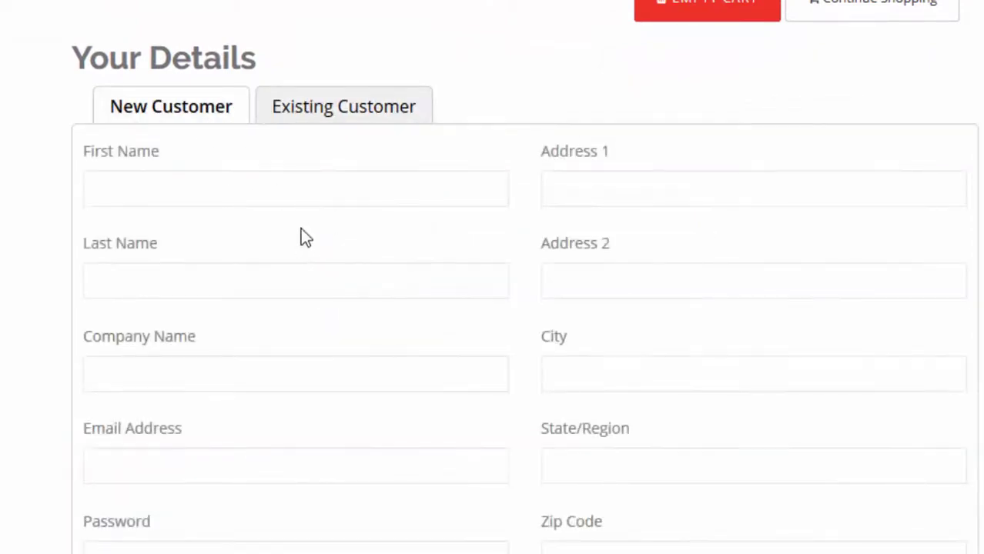
- Autofill the customer's saved first name, last name and street address
click(292, 187)
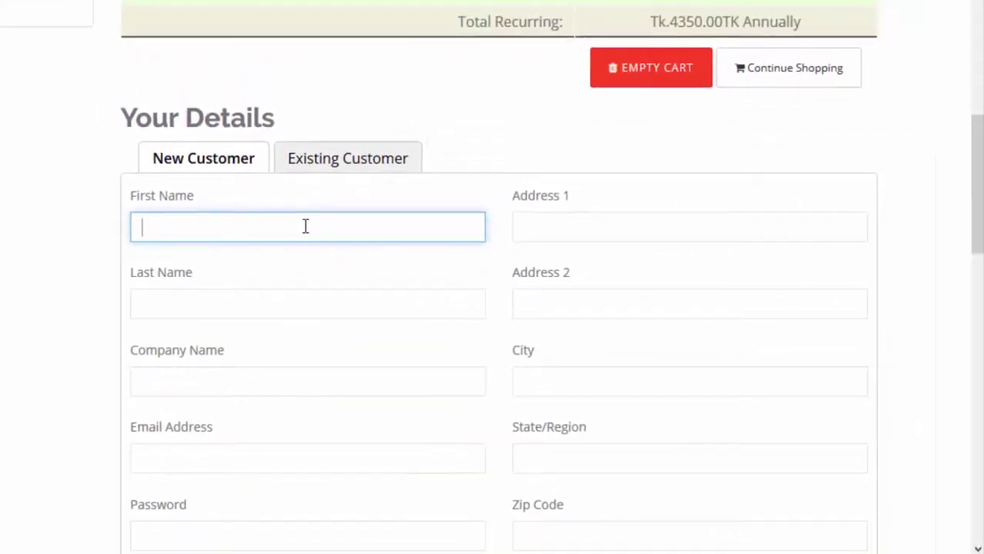
click(306, 224)
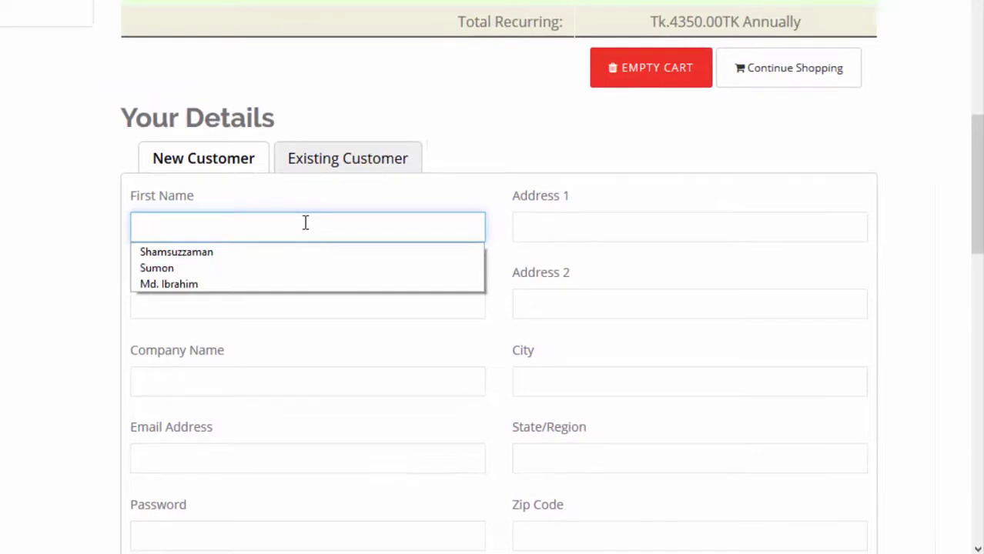
click(223, 257)
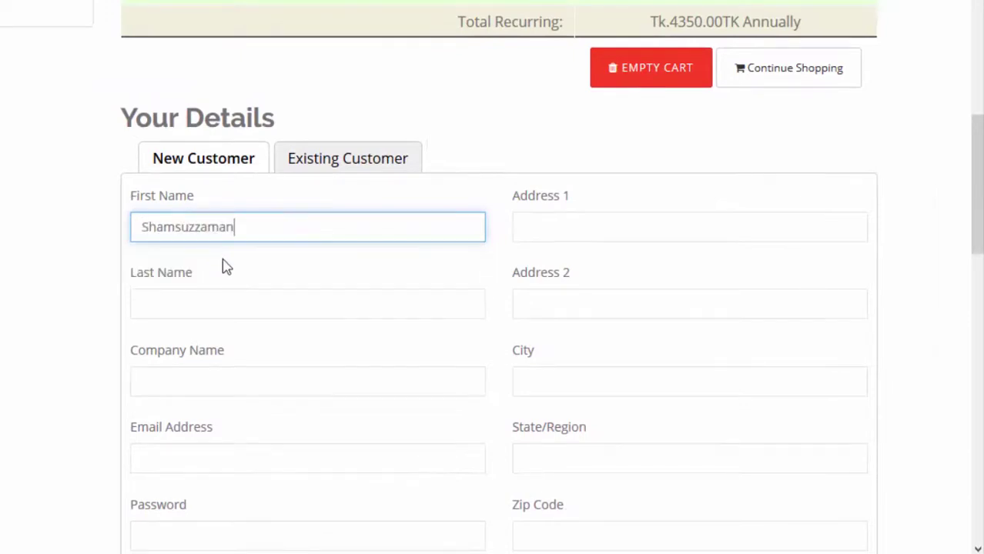
click(581, 229)
click(179, 308)
click(173, 331)
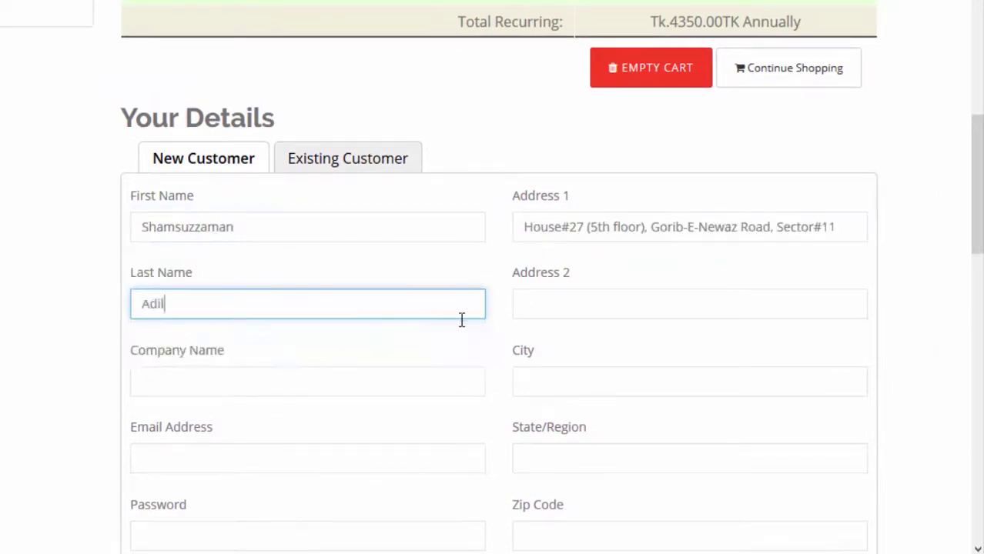
- Enter Profile as the company name and fill in the saved city Dhaka
scroll(368, 303, down, 3)
click(198, 176)
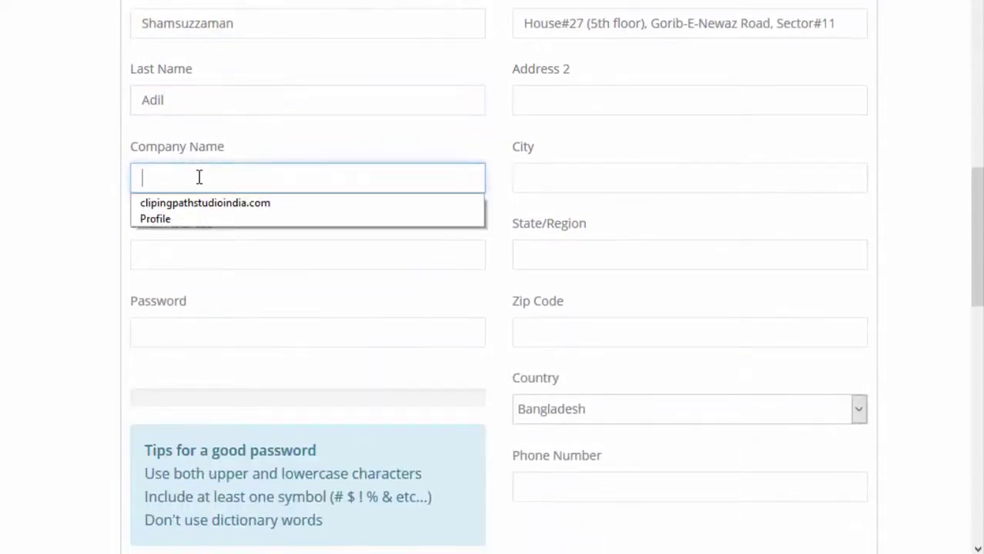
text(Profile)
click(549, 179)
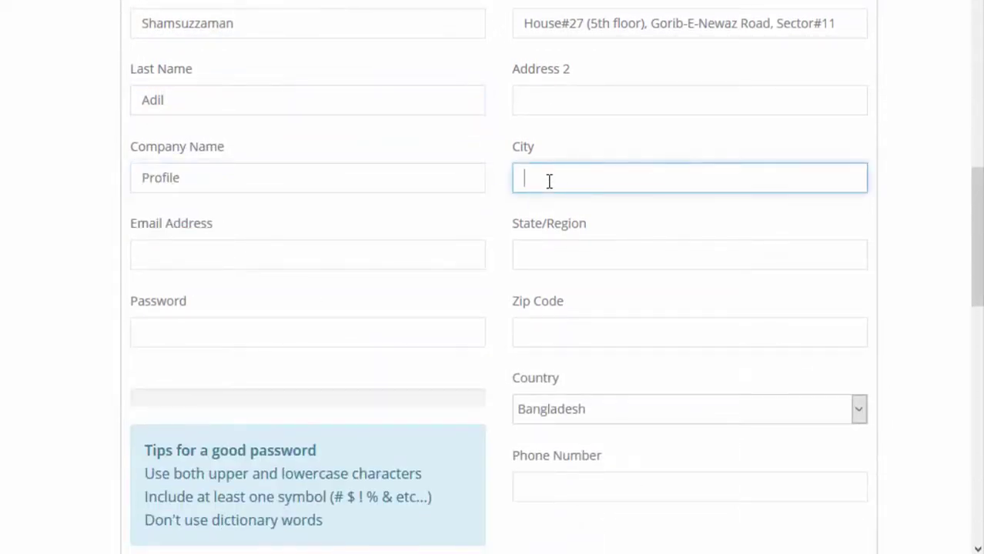
click(544, 205)
click(564, 108)
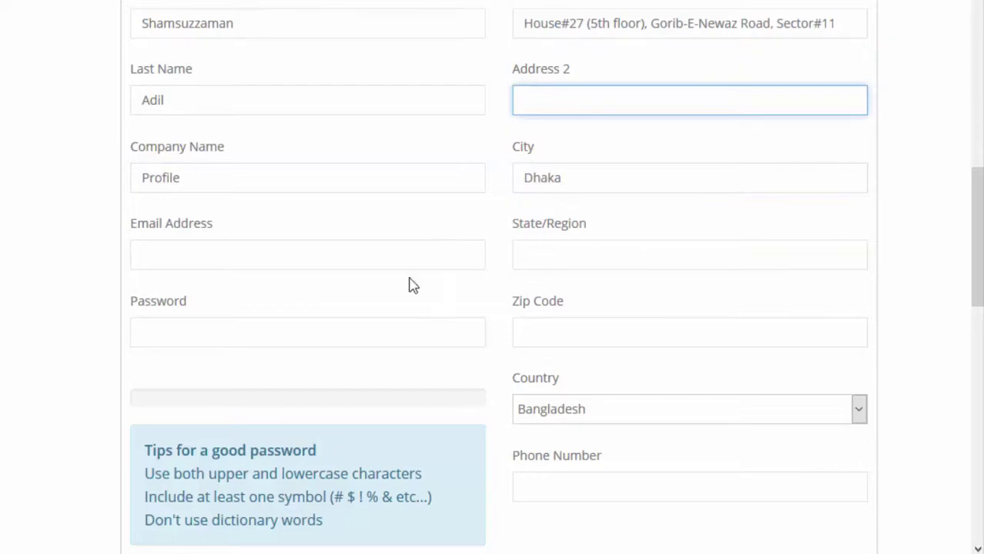
- Fill in the saved e-mail address, changing its domain to yahoo.com
click(314, 259)
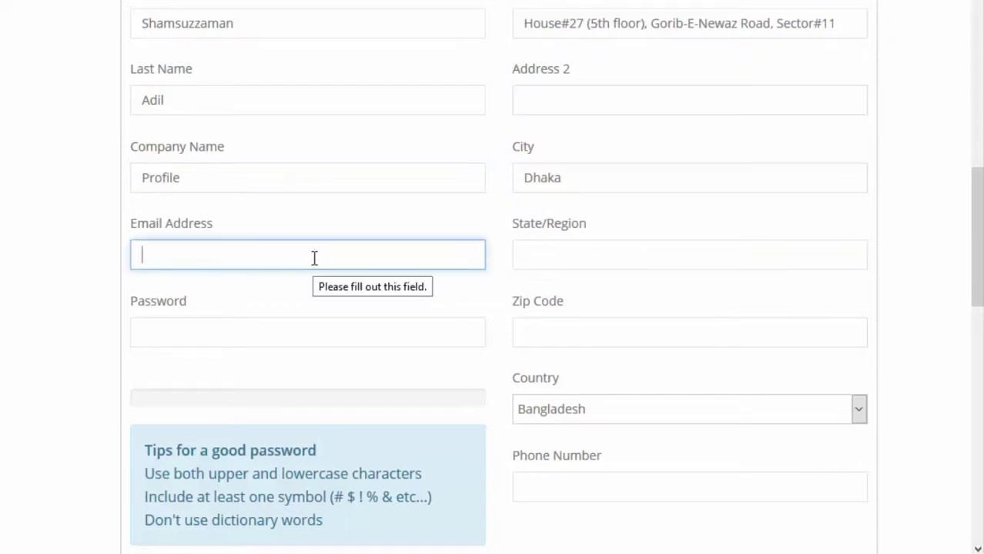
text(m)
click(247, 281)
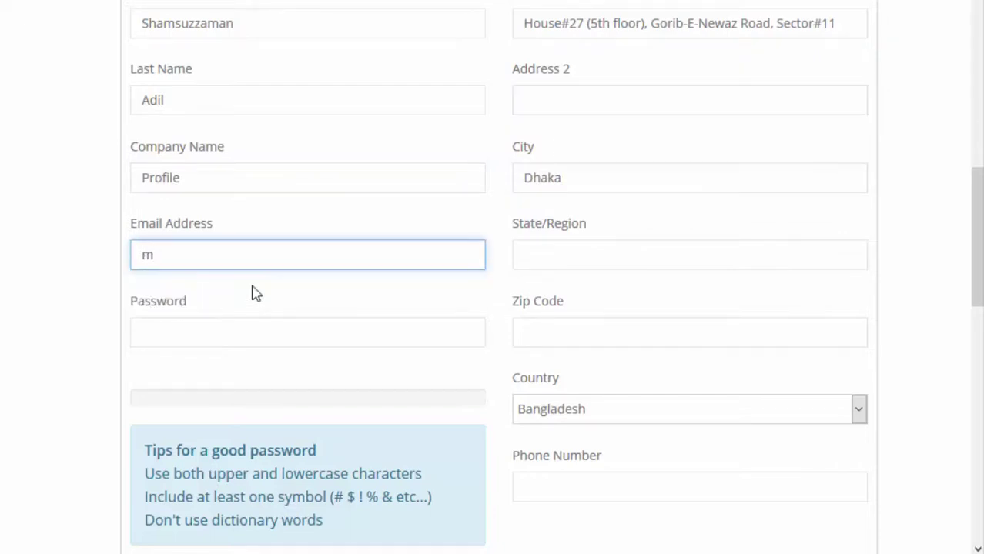
click(207, 252)
shift+click(325, 253)
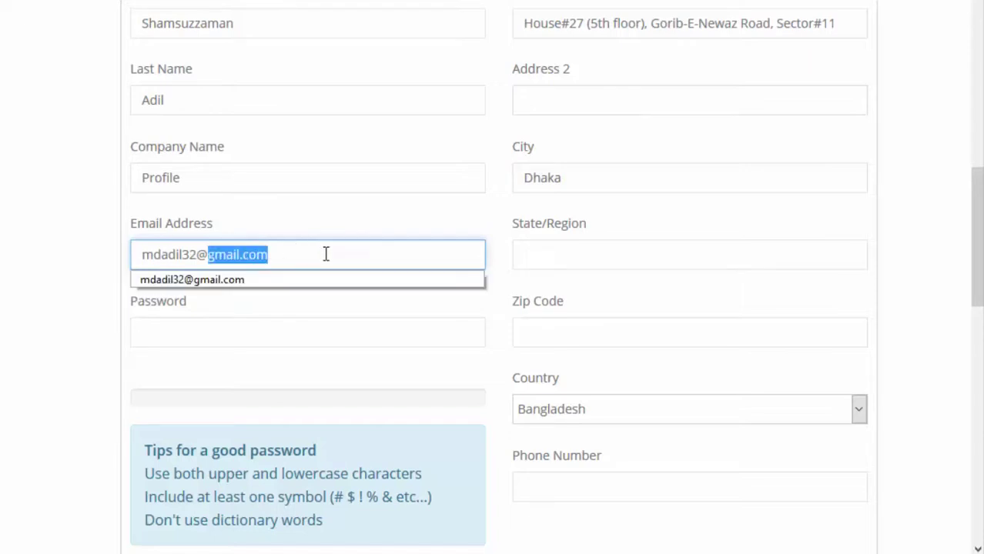
text(yahoo.com)
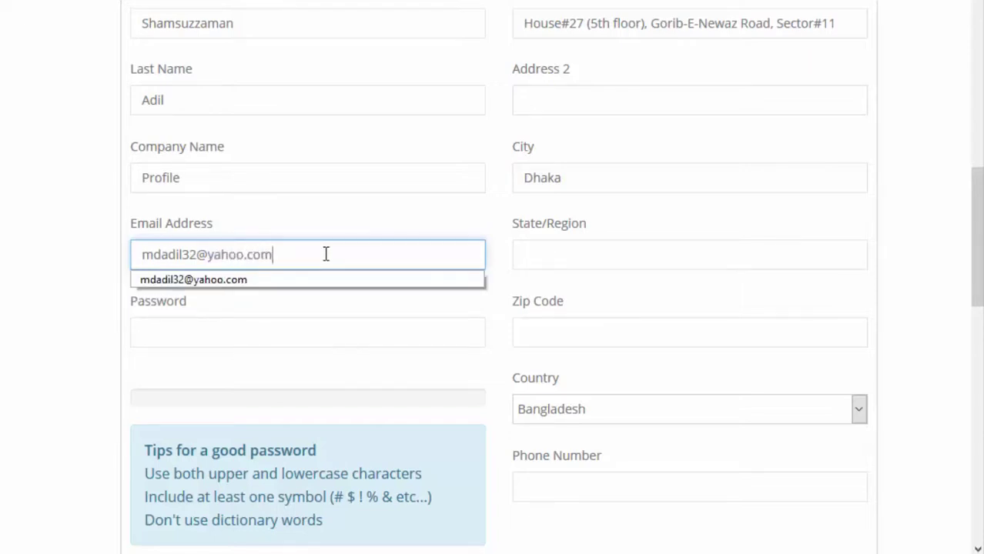
click(316, 315)
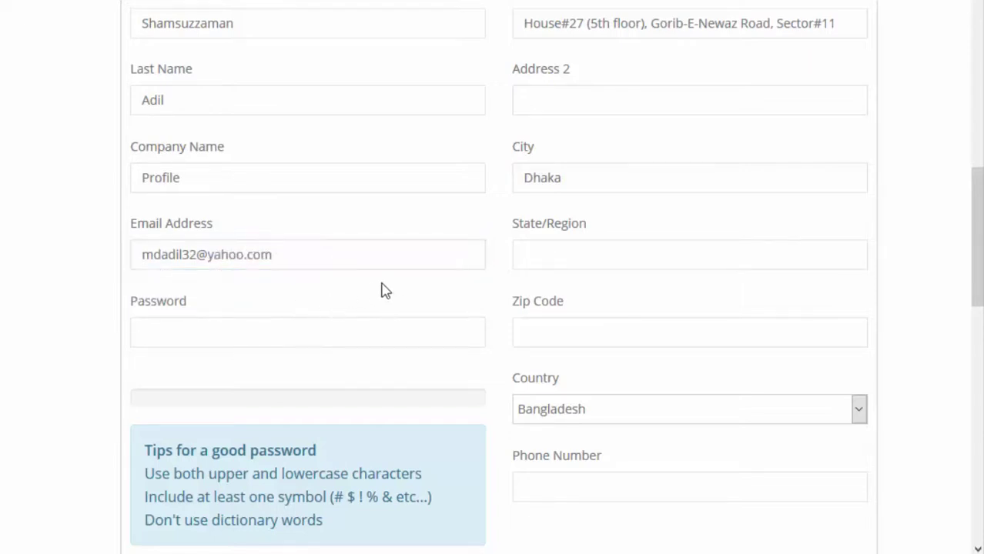
click(546, 254)
click(308, 254)
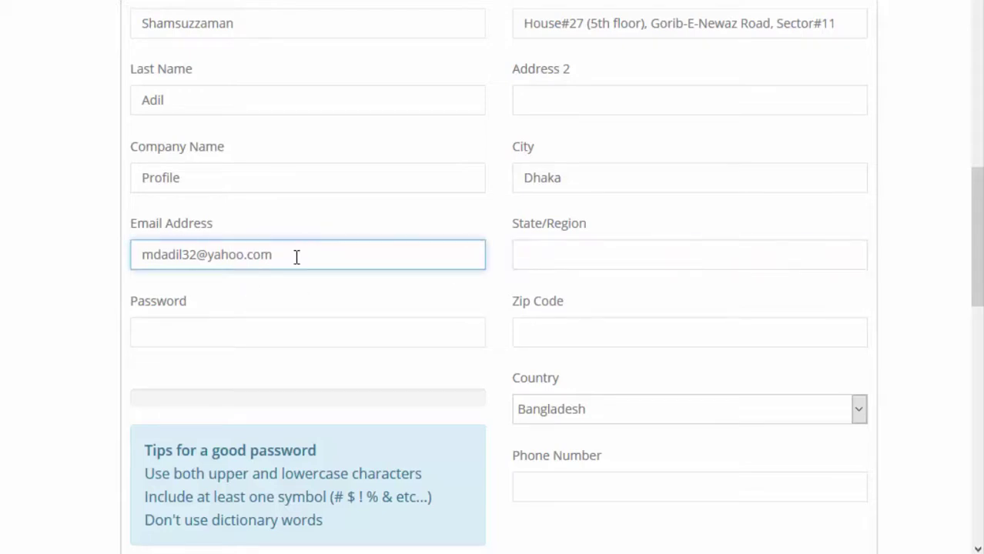
click(248, 252)
triple_click(351, 247)
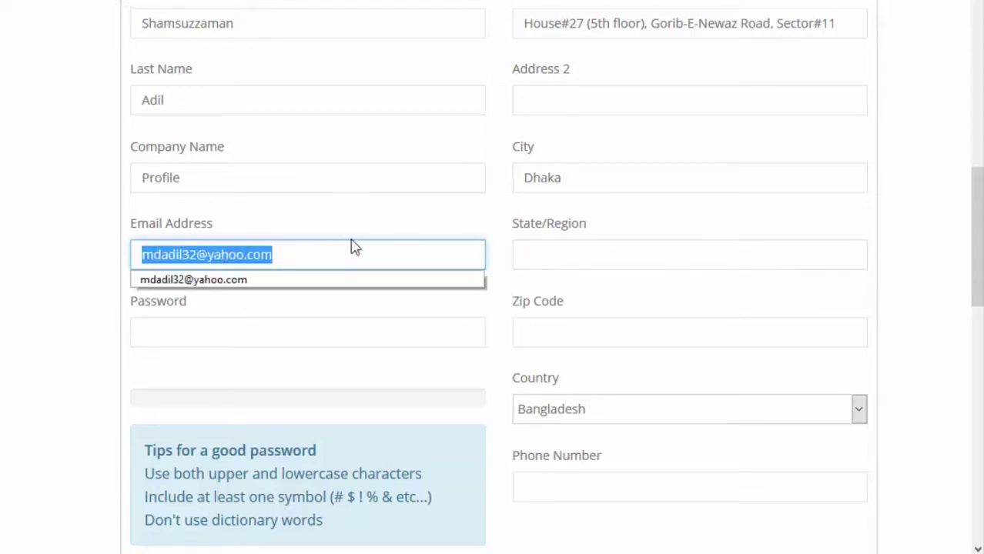
click(346, 222)
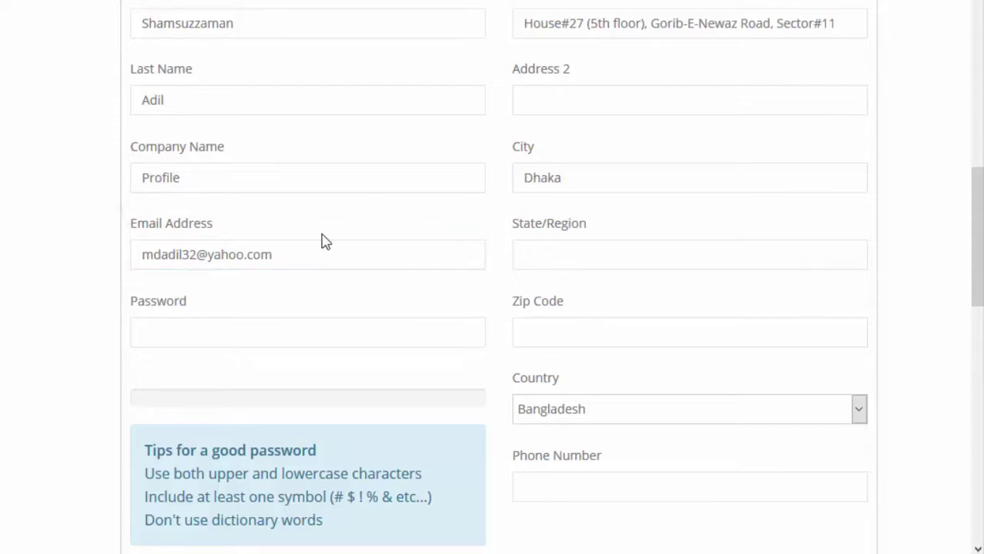
- Fill State/Region Dhaka and Zip Code 1207, then enter a strong account password
click(553, 256)
click(547, 280)
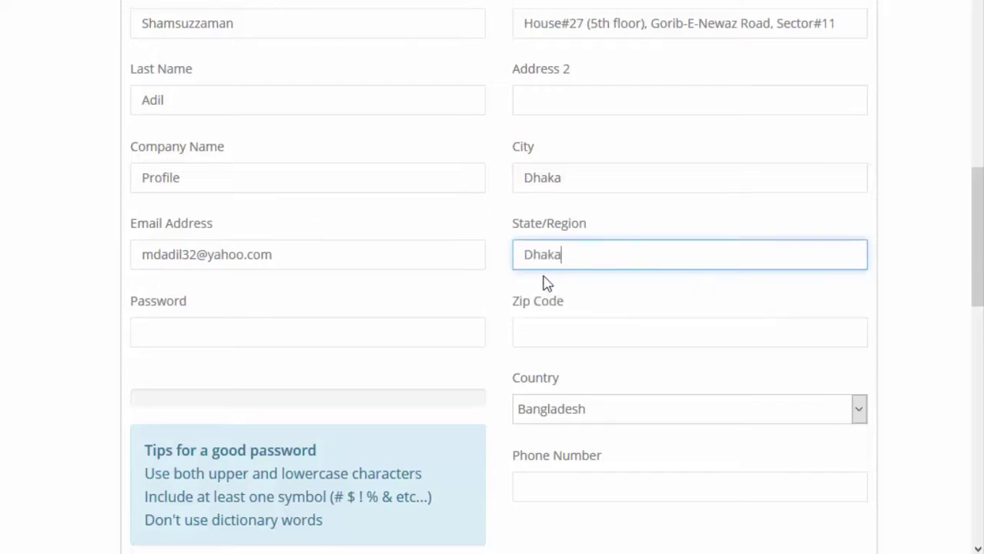
click(537, 334)
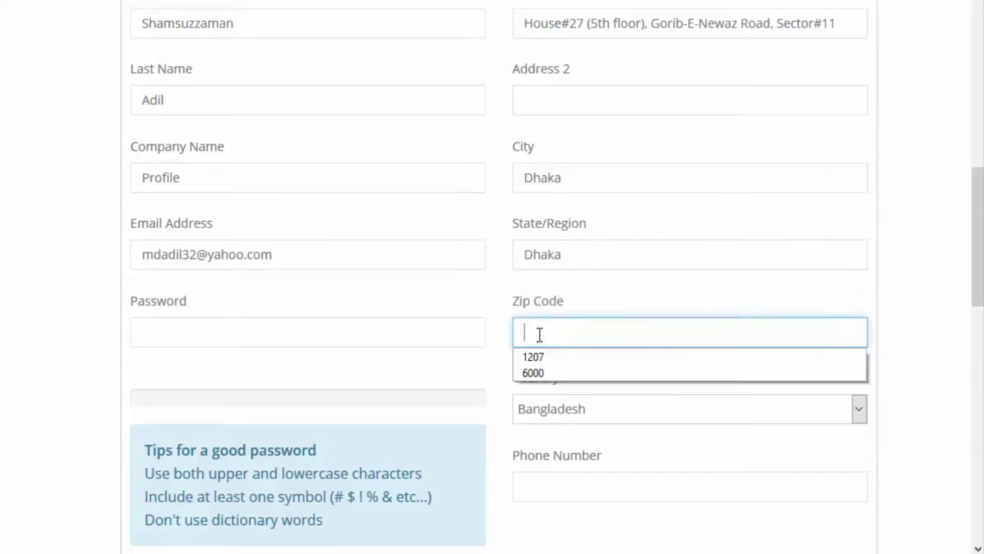
click(533, 357)
click(246, 325)
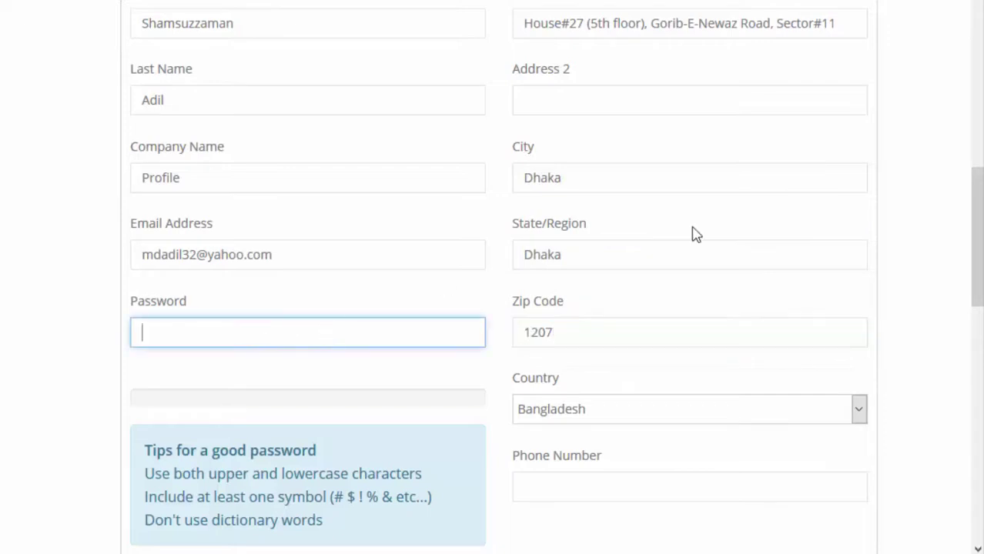
text(abcdefgh)
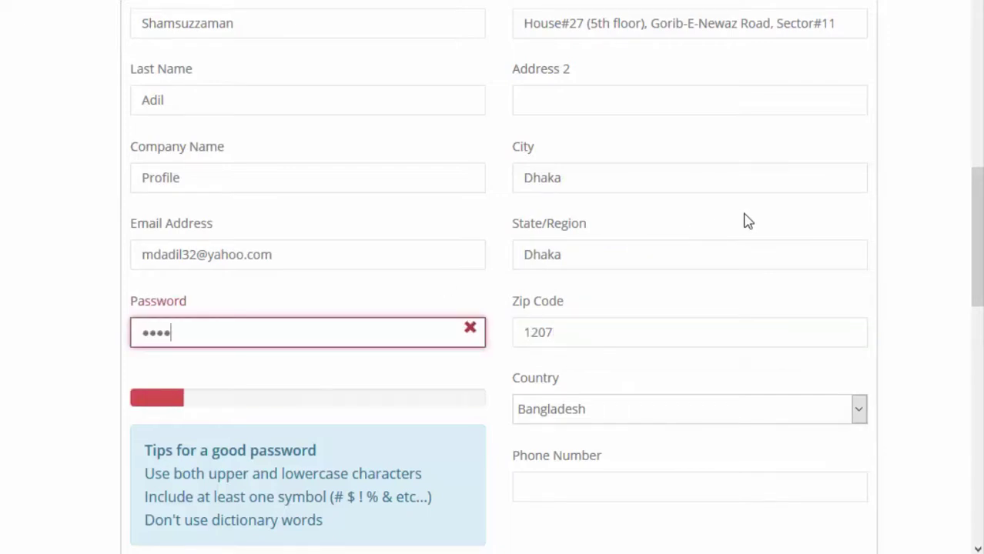
text(ijk)
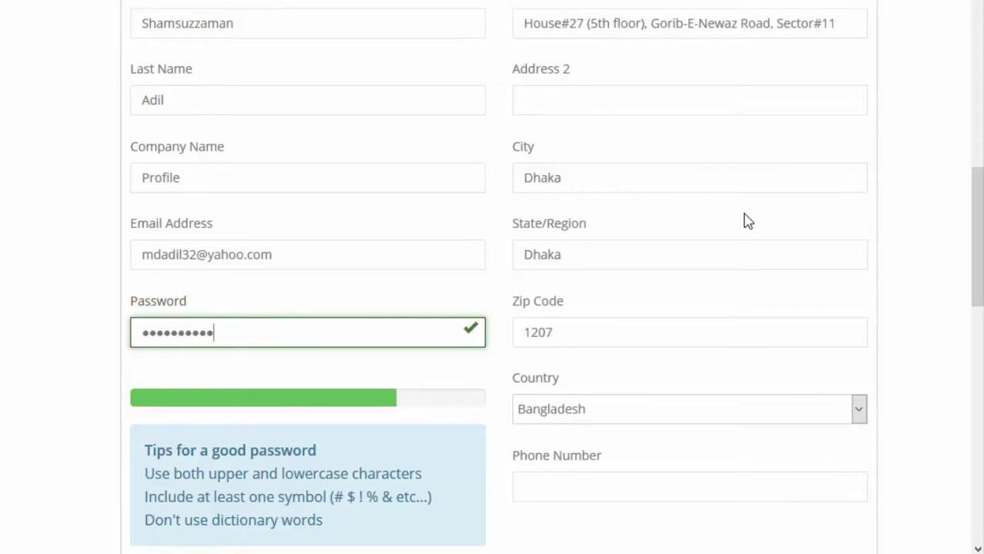
text(lmno)
scroll(493, 485, down, 1)
- Retype the account password in the Confirm Password field
click(369, 512)
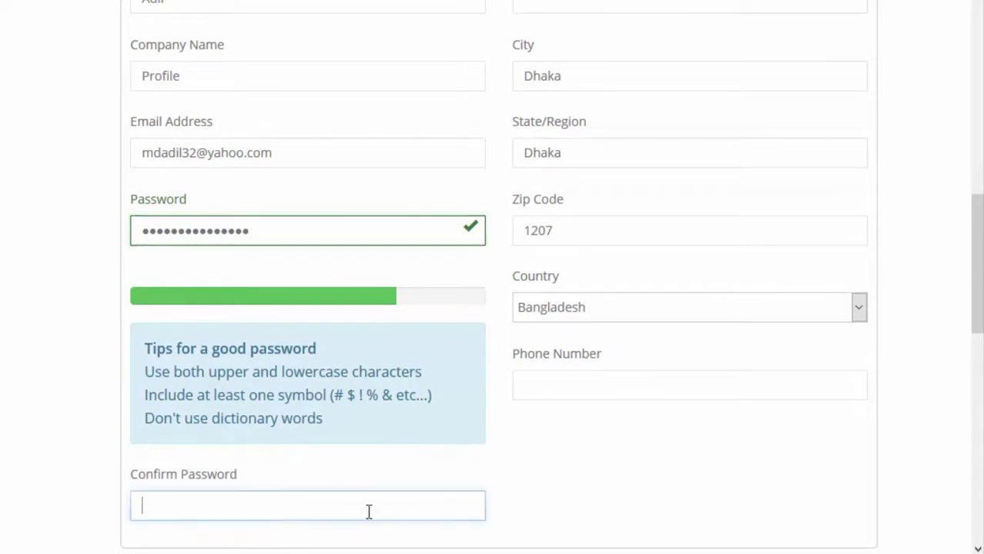
text(abcdefghijklmno)
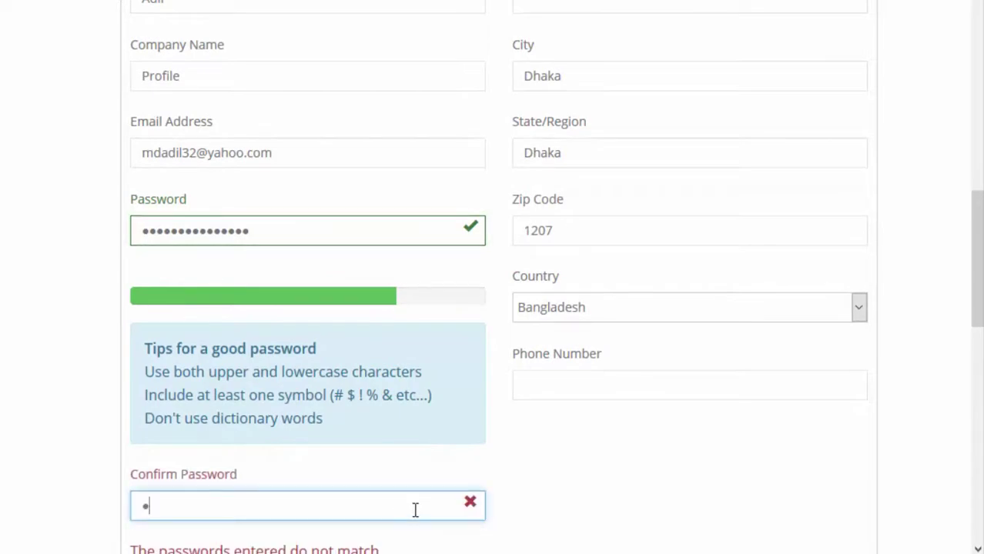
scroll(441, 454, down, 1)
scroll(441, 454, down, 2)
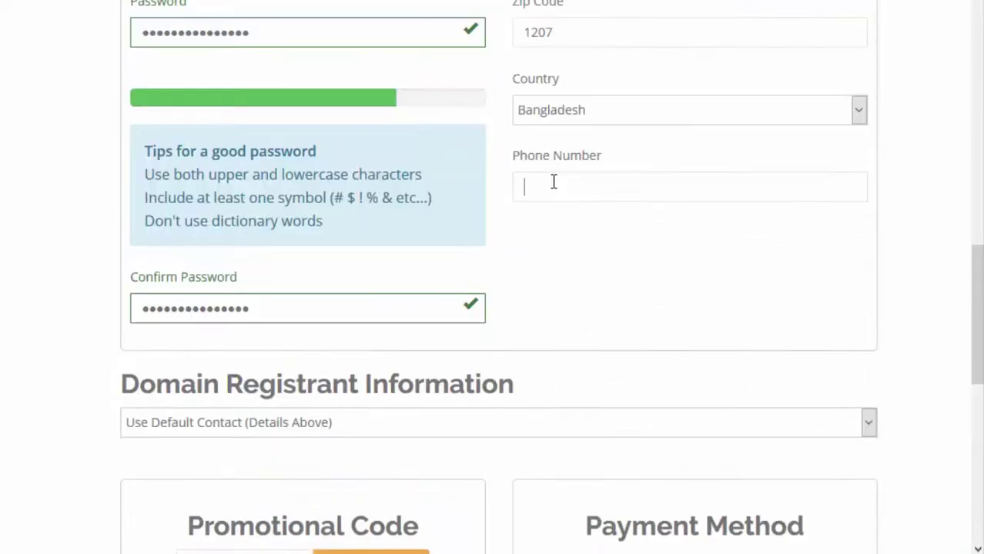
- Fill in the phone number from the saved suggestion starting with 01
click(554, 181)
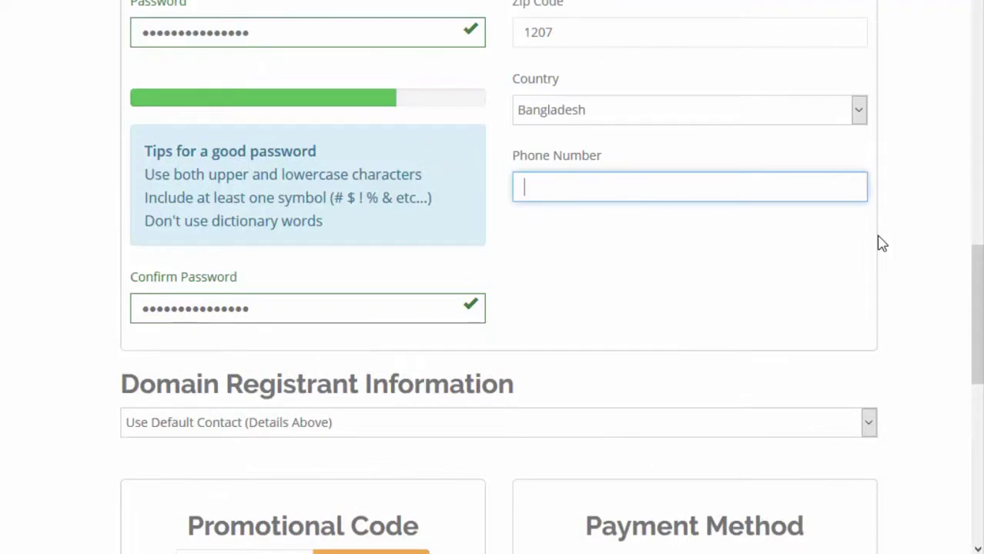
text(0)
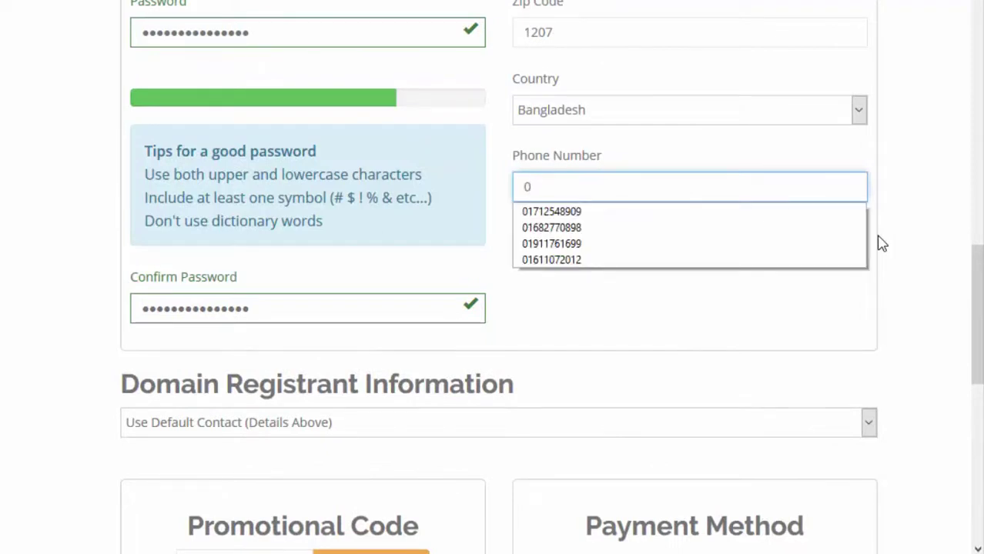
text(1)
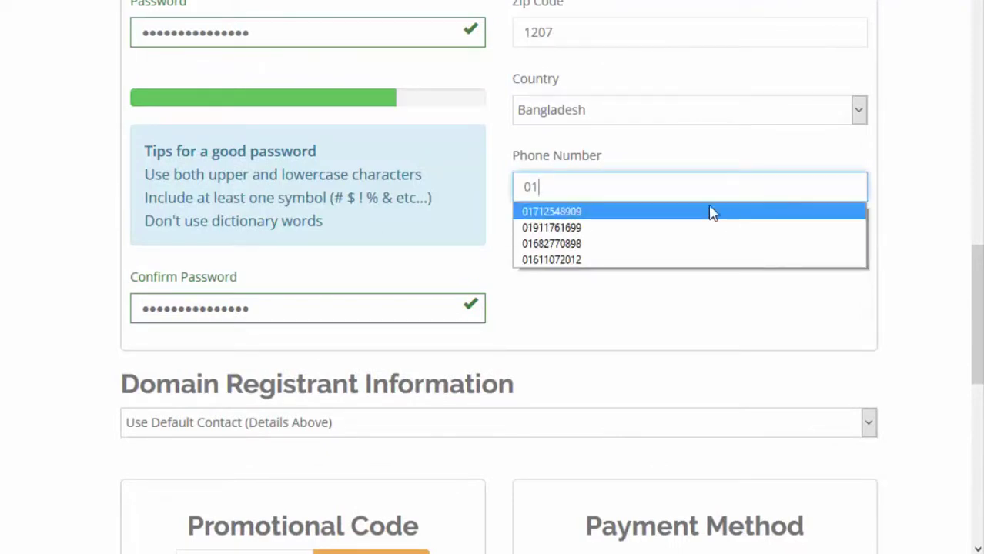
click(709, 211)
scroll(663, 300, down, 5)
scroll(663, 303, down, 2)
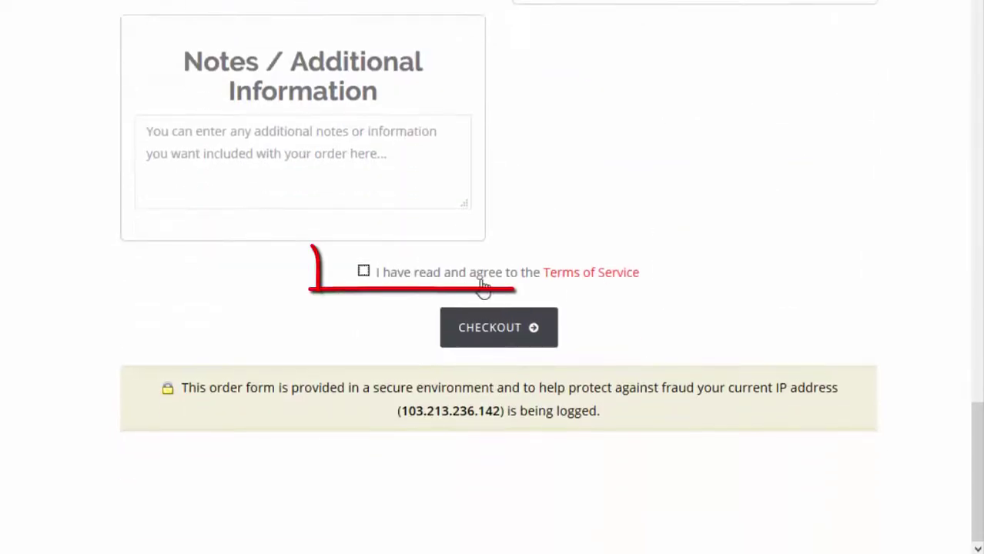
- Agree to the Terms of Service and check out the order
click(363, 273)
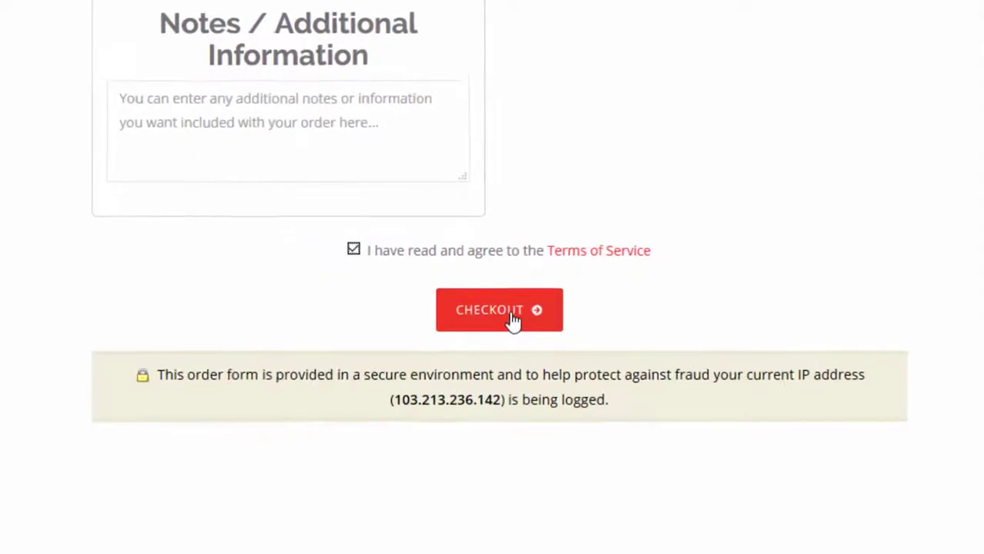
click(539, 312)
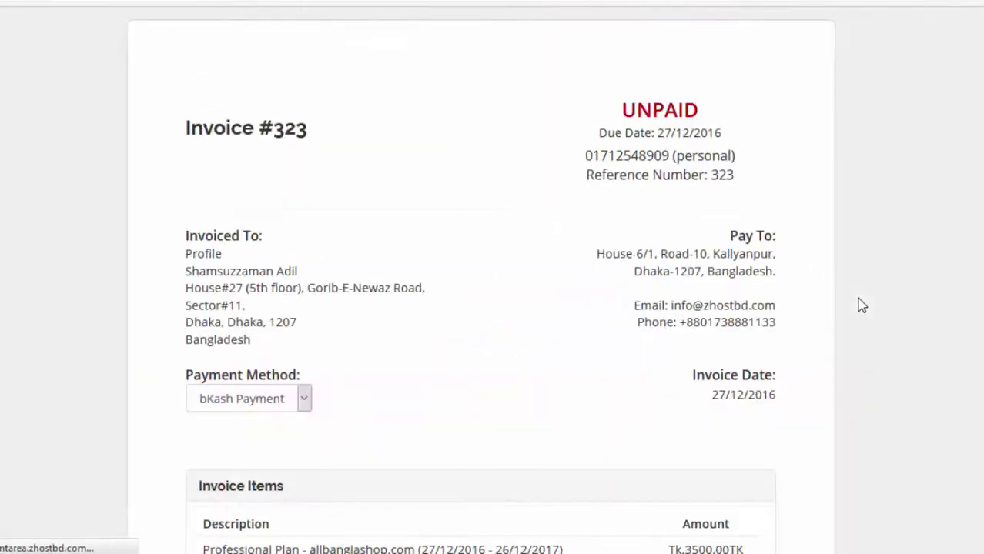
- Review invoice #323, selecting its phone number, then go back to the Client Area
scroll(862, 306, down, 1)
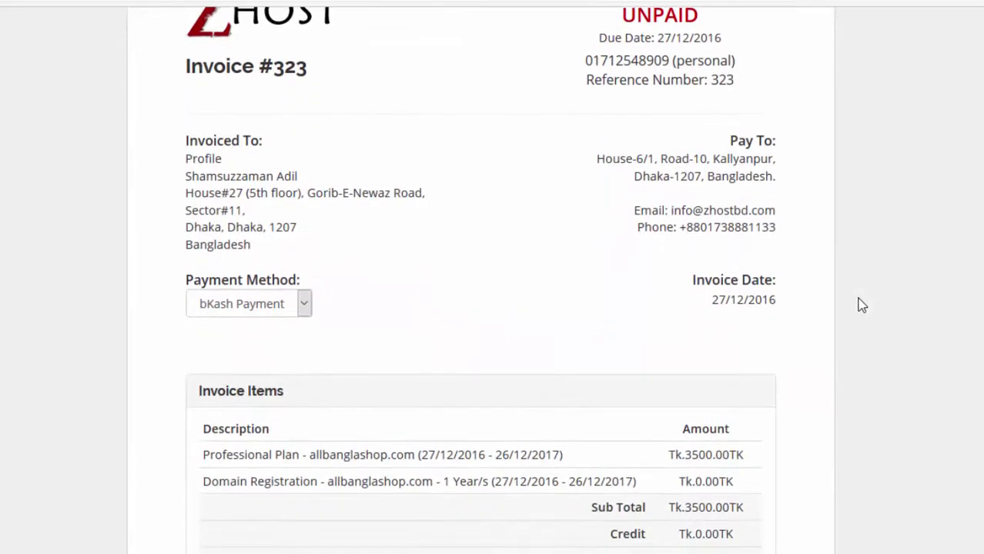
scroll(324, 222, up, 1)
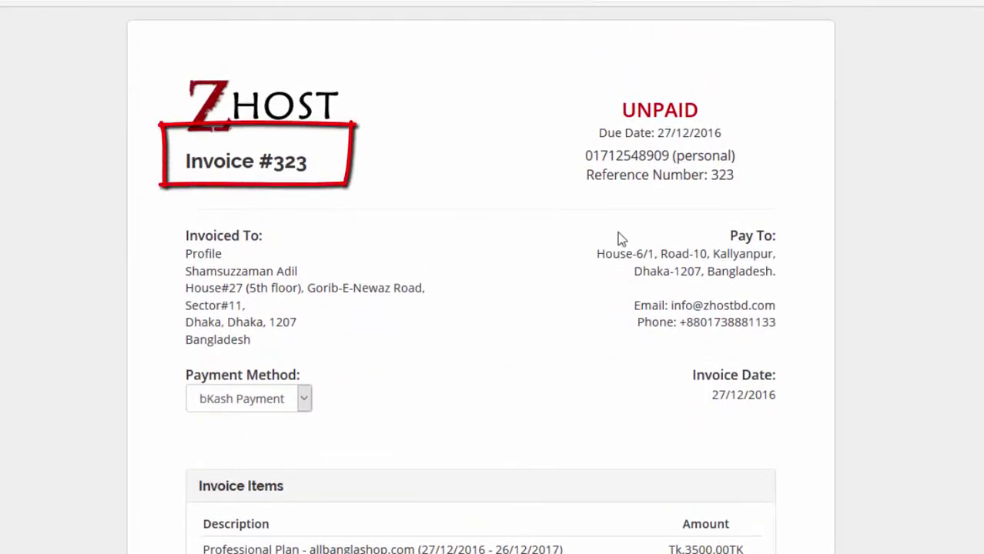
double_click(630, 157)
drag(629, 160, 737, 157)
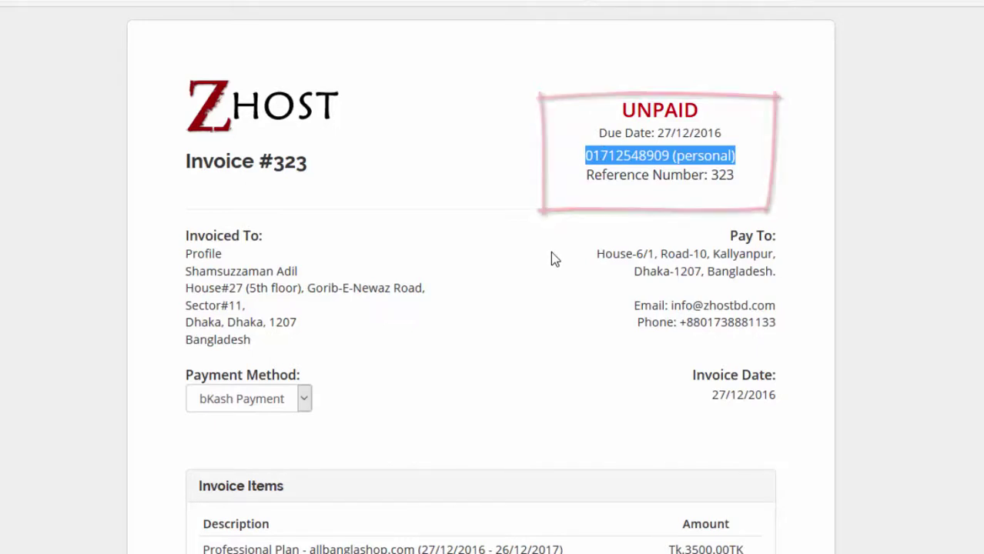
scroll(550, 259, down, 5)
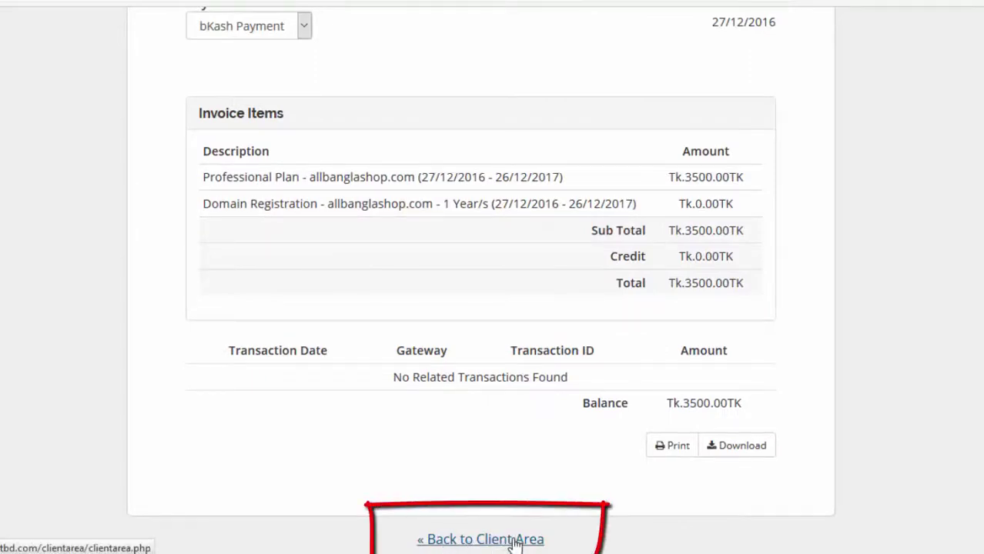
click(543, 541)
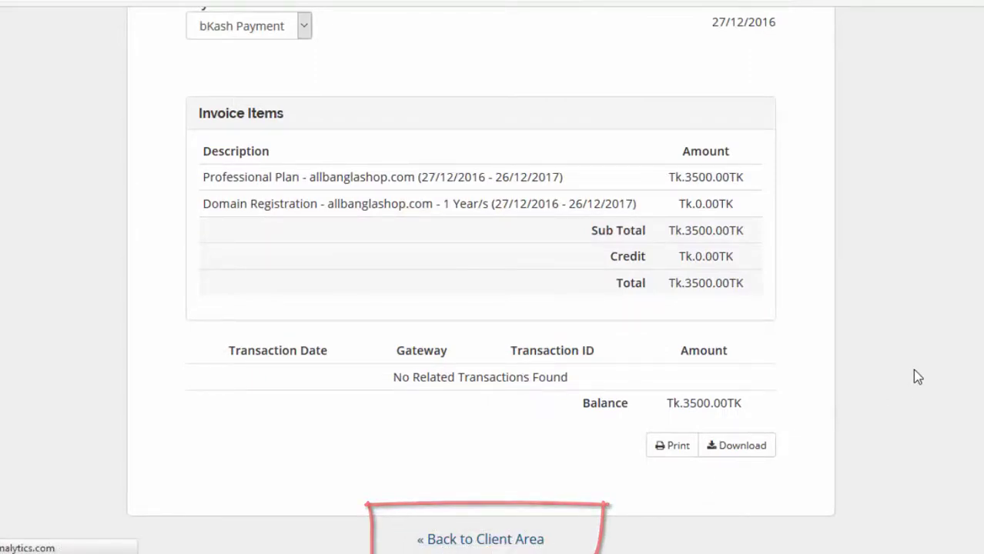
scroll(937, 349, down, 2)
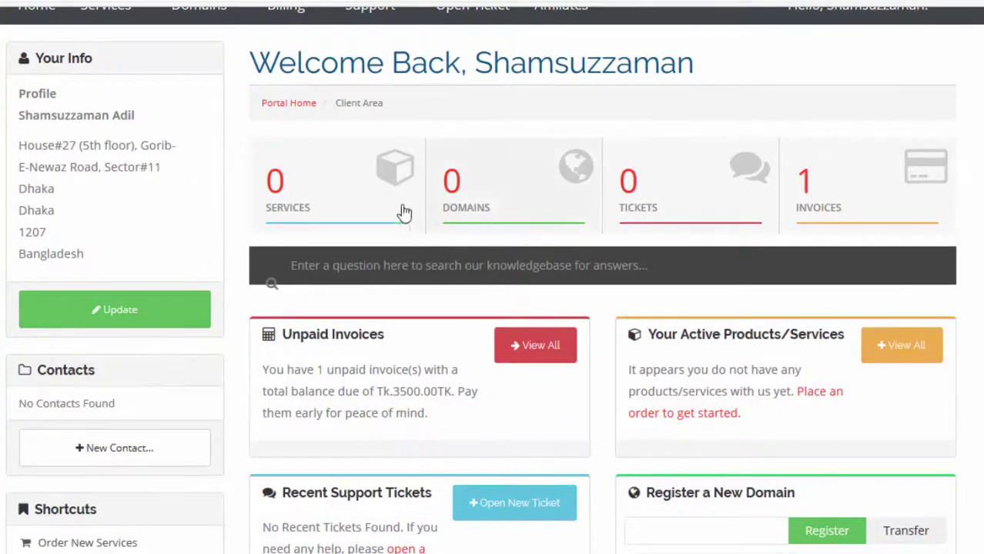
- Open My Invoices from the dashboard's Invoices box to see unpaid invoice 323
click(822, 208)
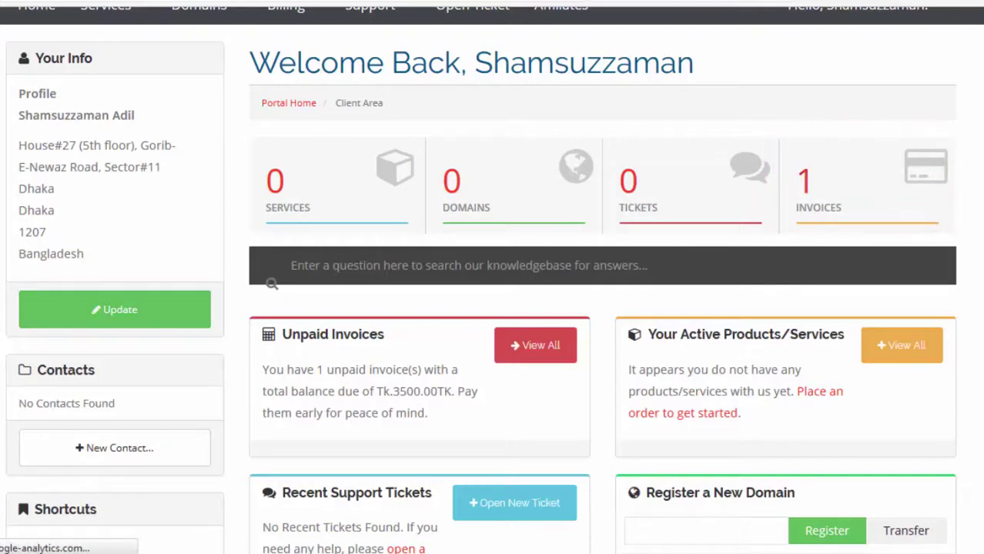
scroll(828, 304, down, 2)
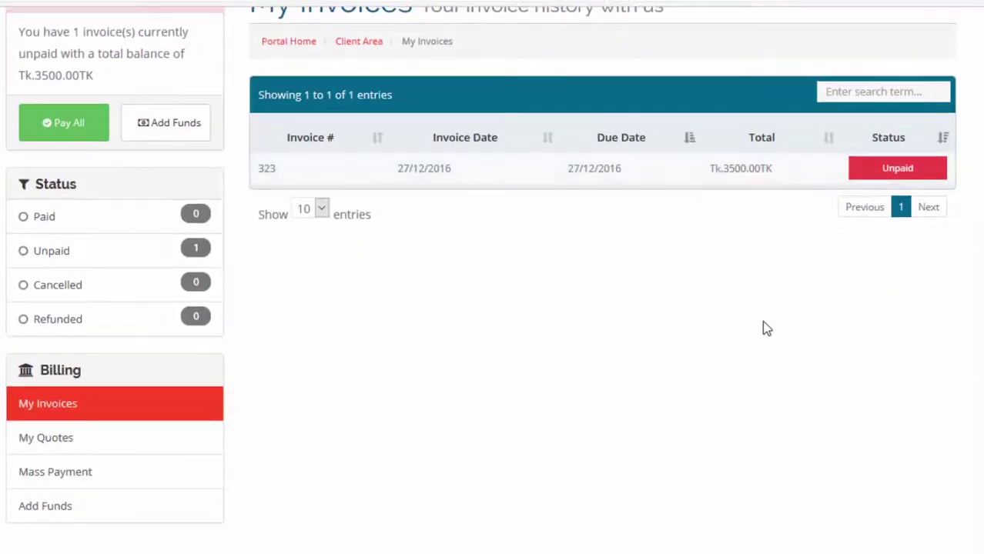
scroll(765, 329, up, 2)
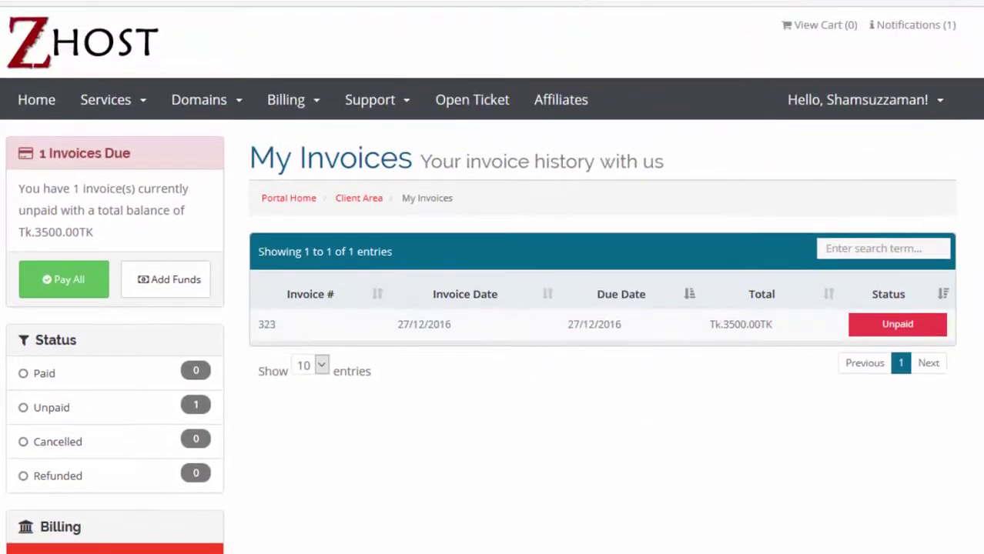